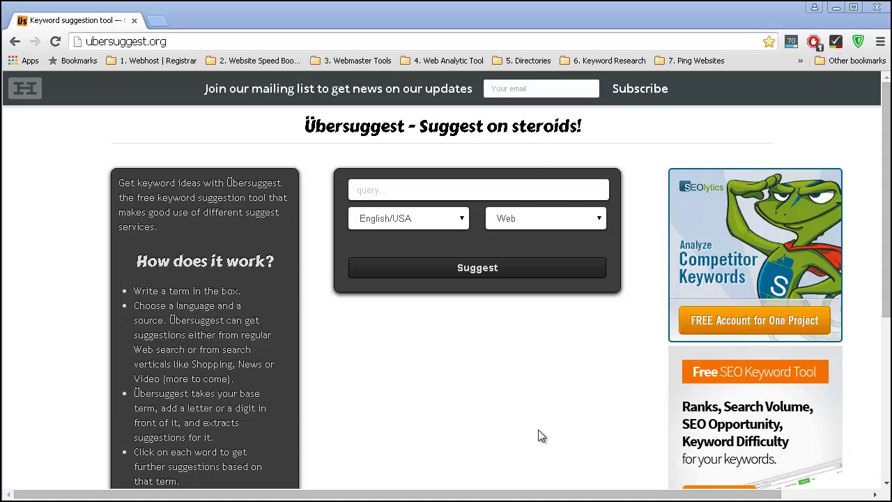
- Get keyword suggestions for "attract women" with the language set to English/USA and the source to Web
click(434, 263)
click(412, 188)
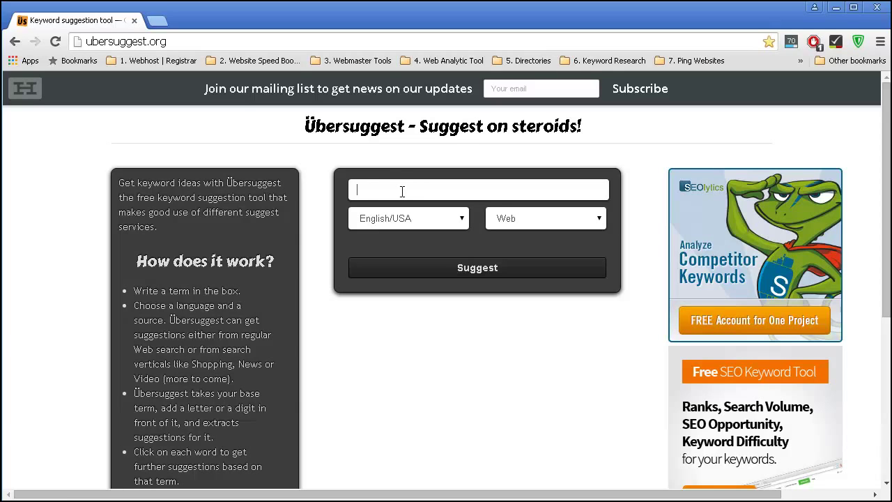
text(attract women)
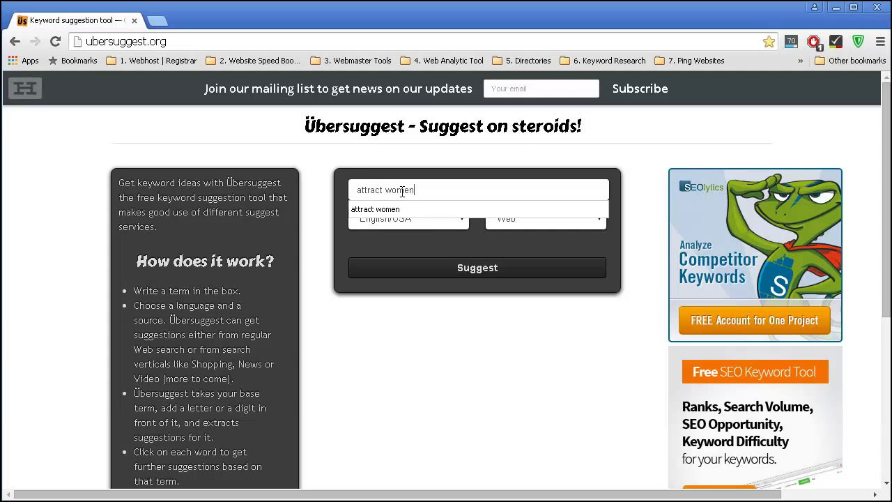
click(443, 270)
- Expand the "attract women" suggestion, look through its related terms, and expand "attract women without trying" among them
scroll(374, 326, down, 3)
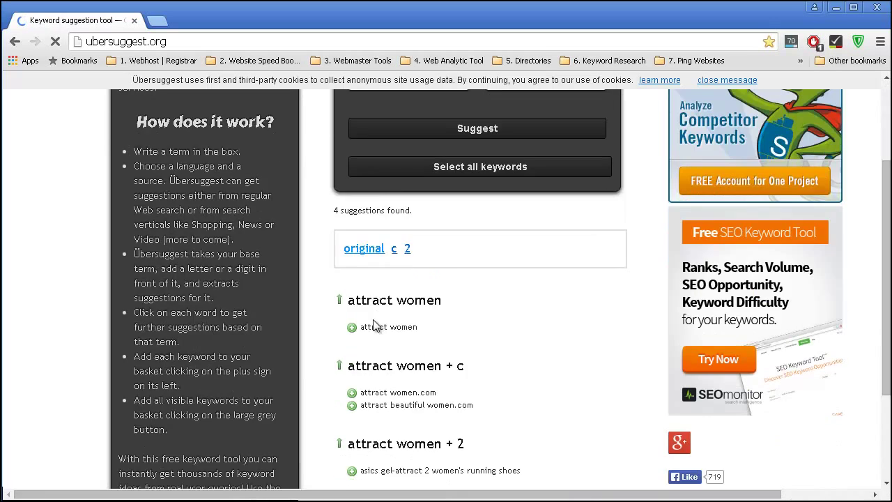
scroll(375, 326, down, 1)
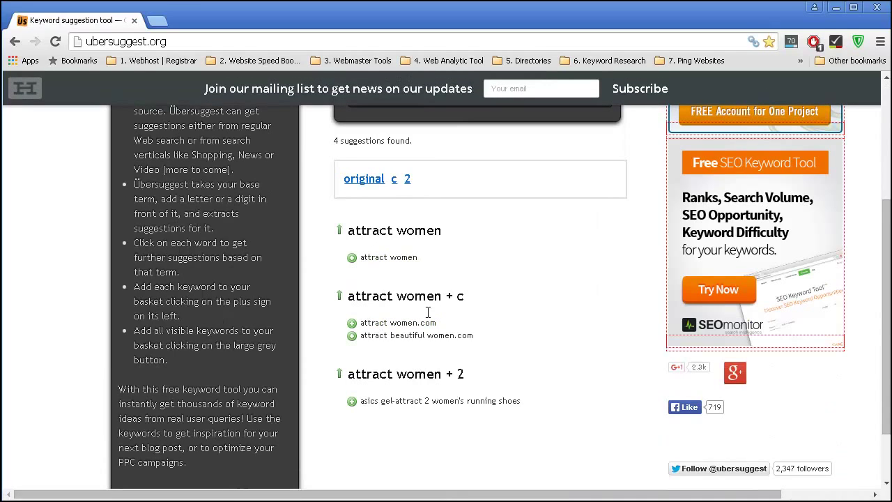
click(395, 259)
scroll(401, 258, down, 1)
scroll(422, 257, down, 1)
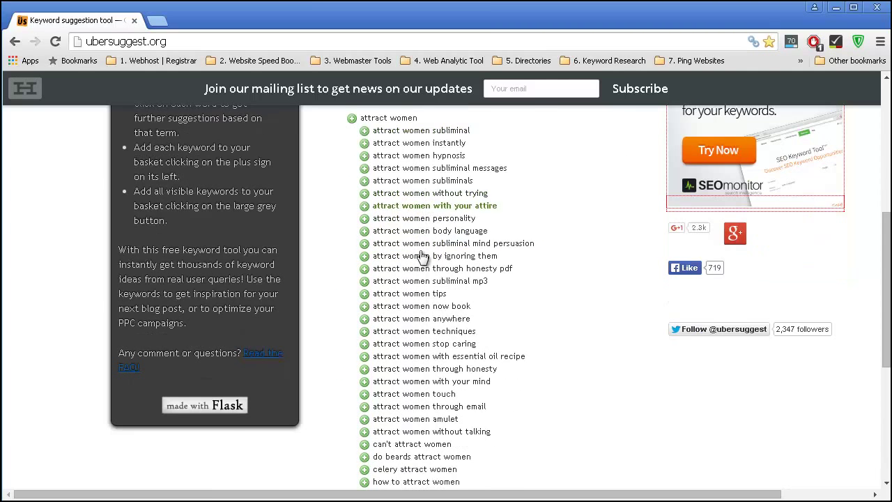
scroll(418, 279, down, 2)
scroll(404, 321, up, 3)
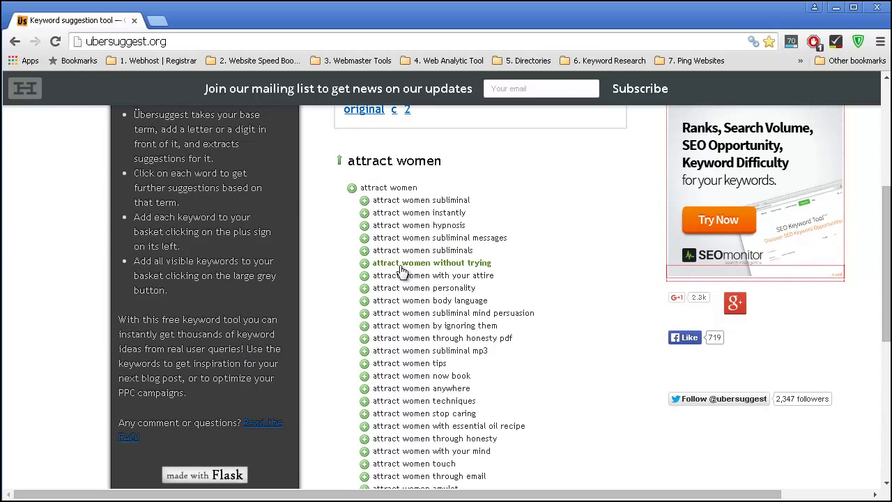
click(429, 266)
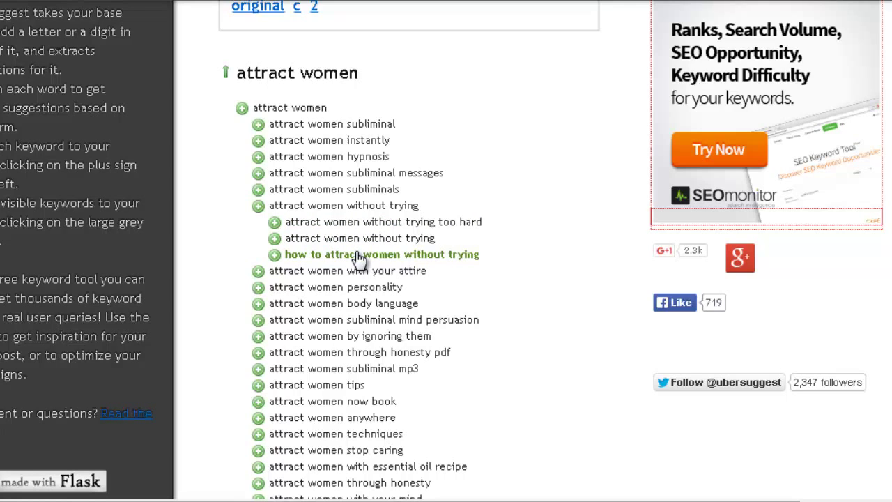
- Add the three suggestions nested under "attract women without trying" to the keyword basket
click(274, 254)
click(275, 238)
click(274, 222)
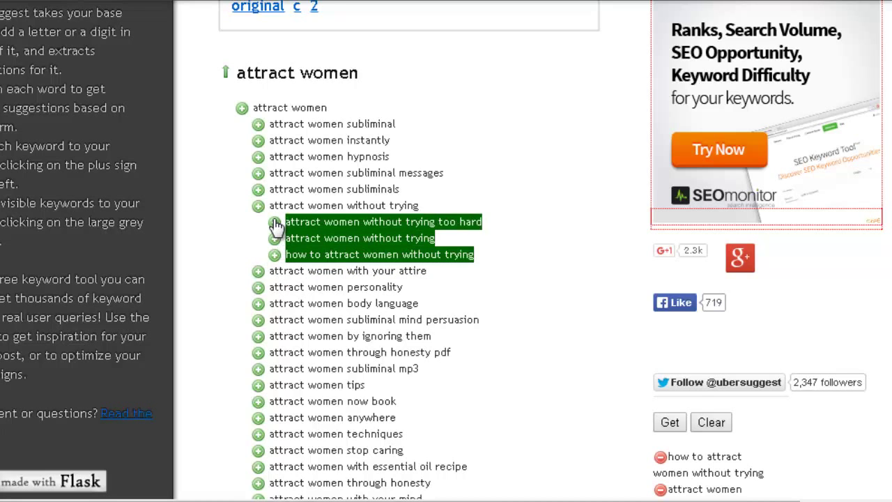
- Get the basket's keywords as a copyable text list and select all of its lines
scroll(355, 193, down, 3)
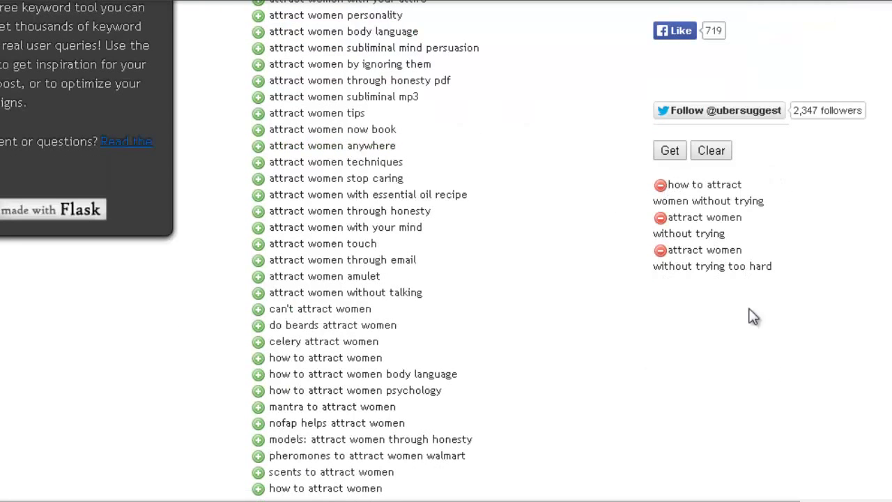
click(671, 151)
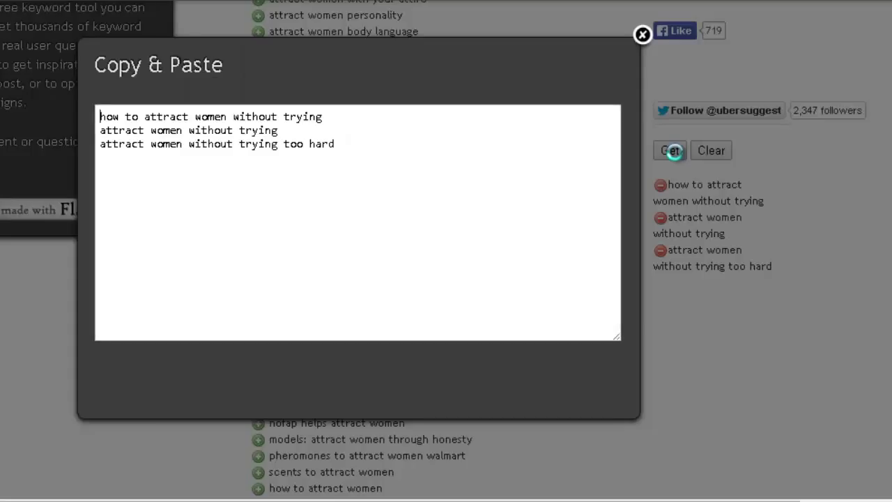
drag(369, 174, 103, 105)
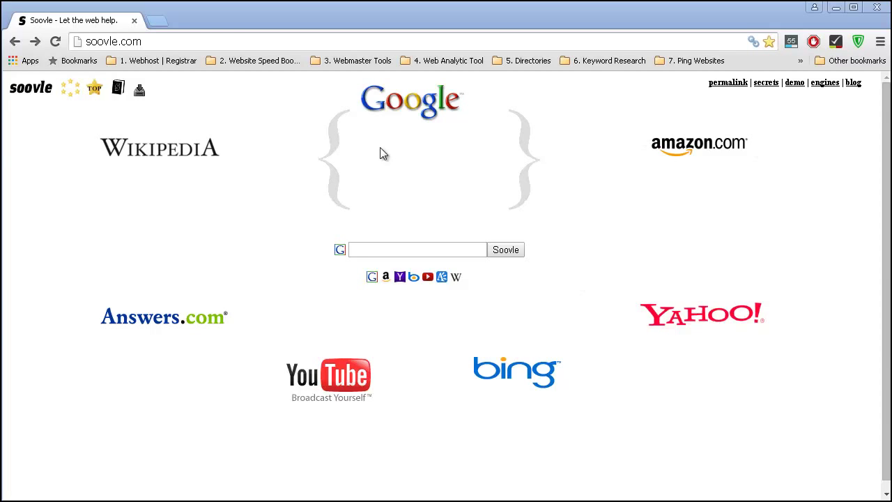
- Look up search-engine suggestions for "attract women" in Soovle
click(449, 252)
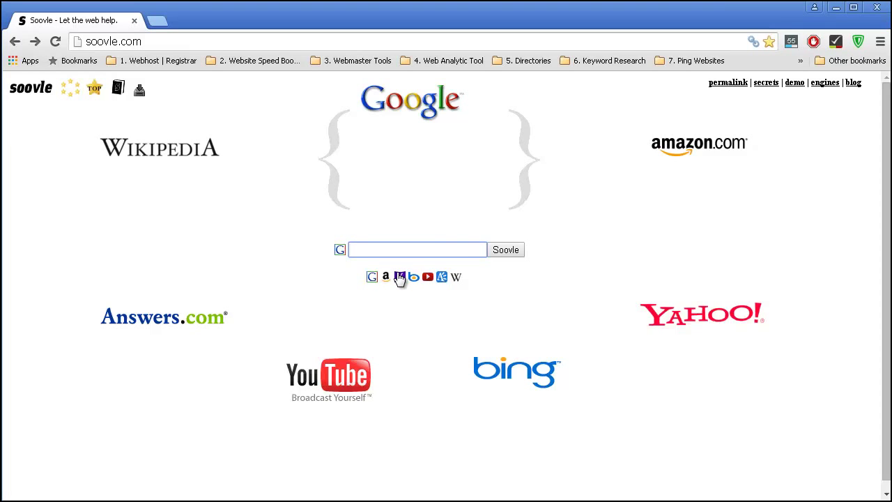
text(attract women)
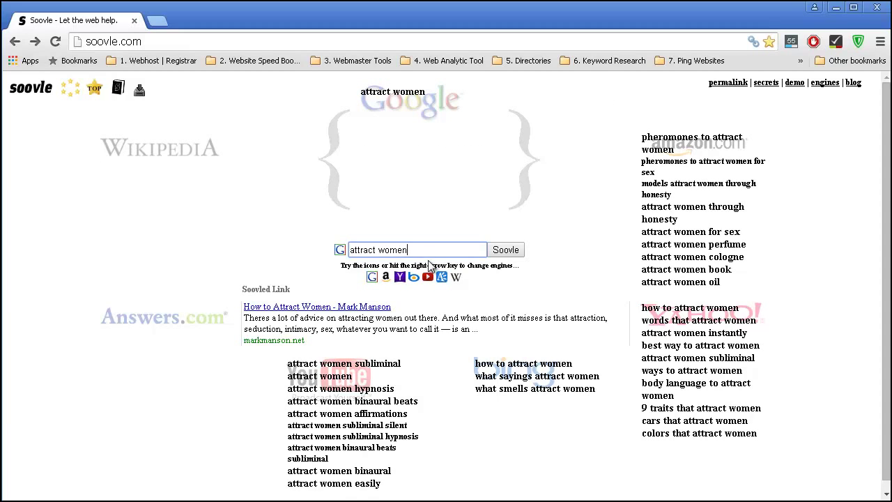
- Shorten the query to "attract" to compare its suggestions, and complete it again as "attract women"
key(BackSpace)
key(BackSpace)
key(BackSpace)
key(BackSpace)
key(BackSpace)
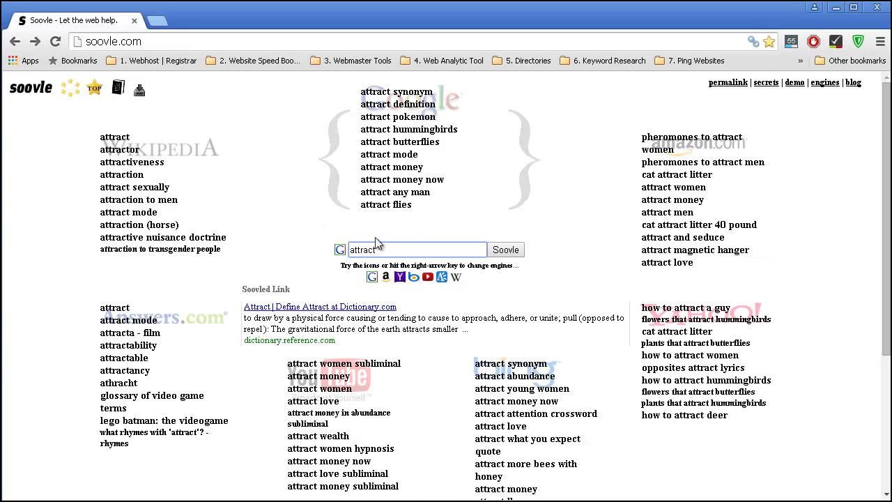
text(women)
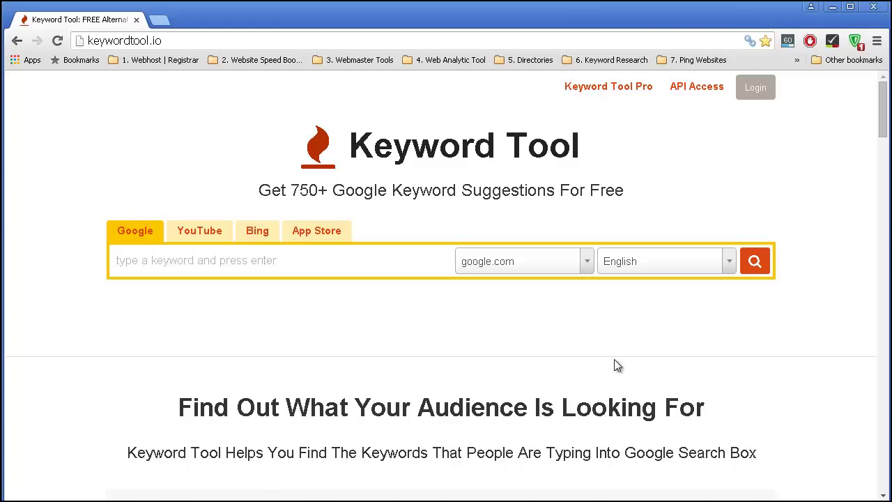
scroll(617, 366, down, 3)
scroll(217, 307, down, 1)
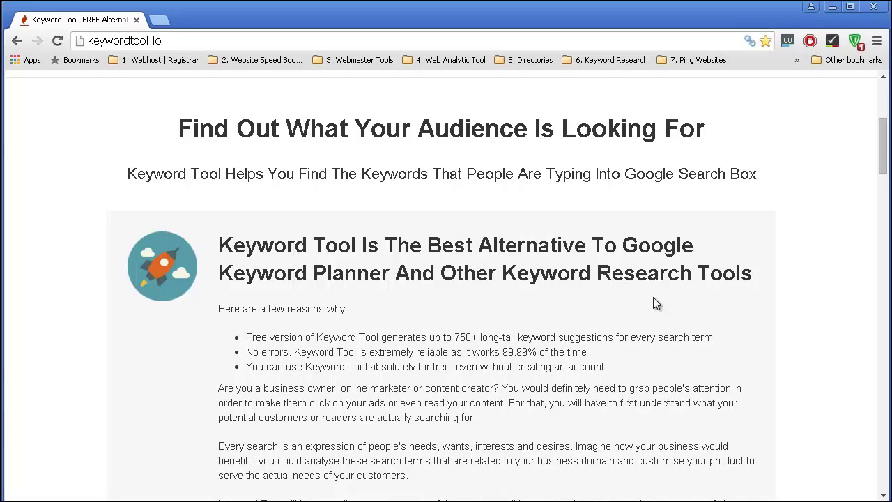
scroll(654, 300, up, 1)
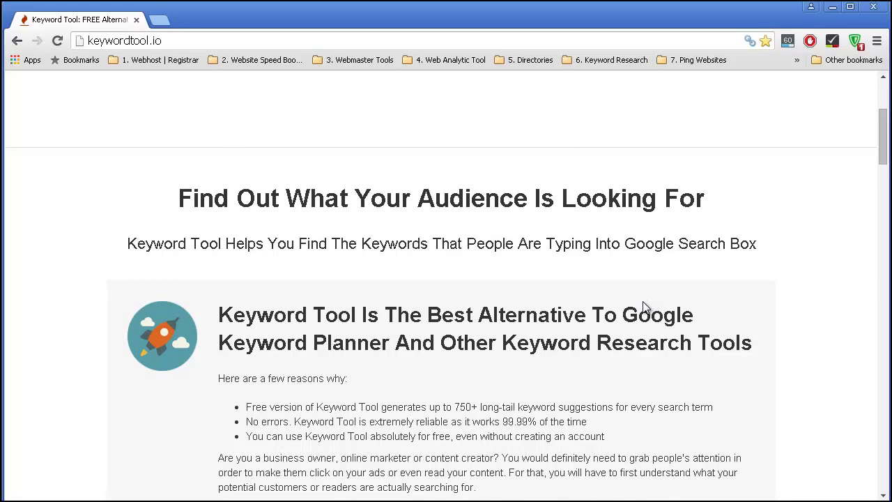
scroll(643, 306, up, 2)
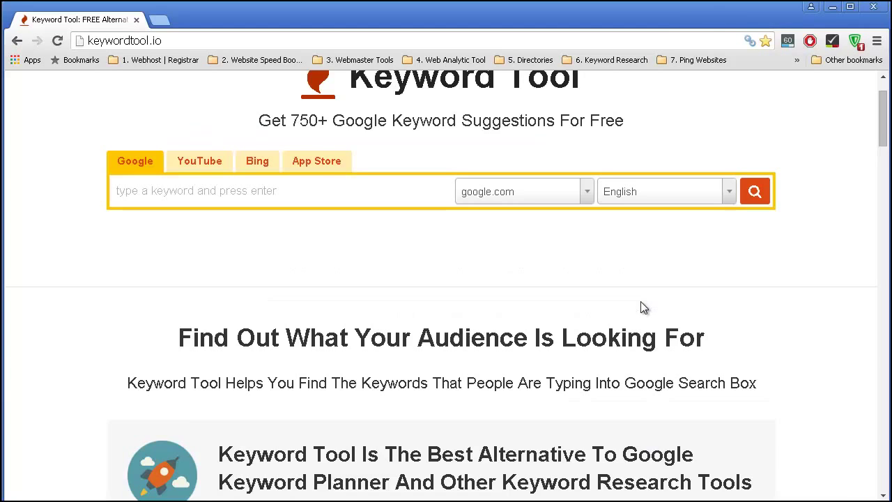
scroll(640, 301, up, 1)
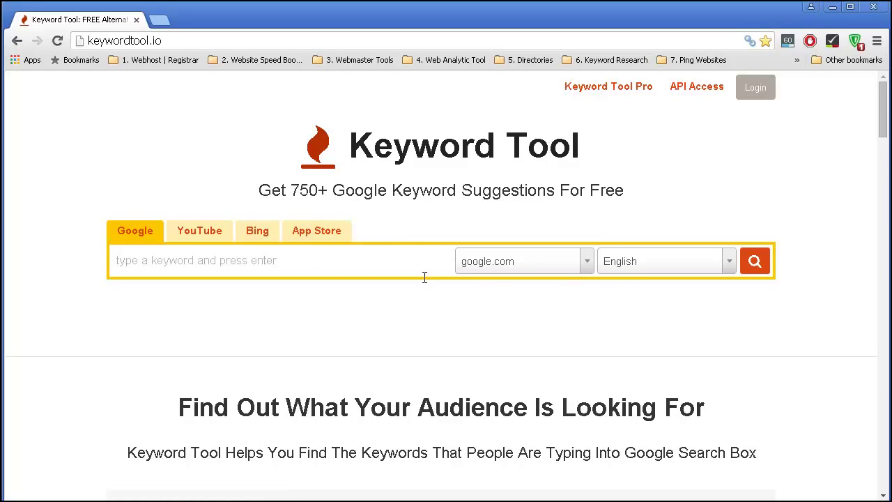
- Check the Google domain choices, keep google.com and English, and search Keyword Tool for "relationship"
click(500, 267)
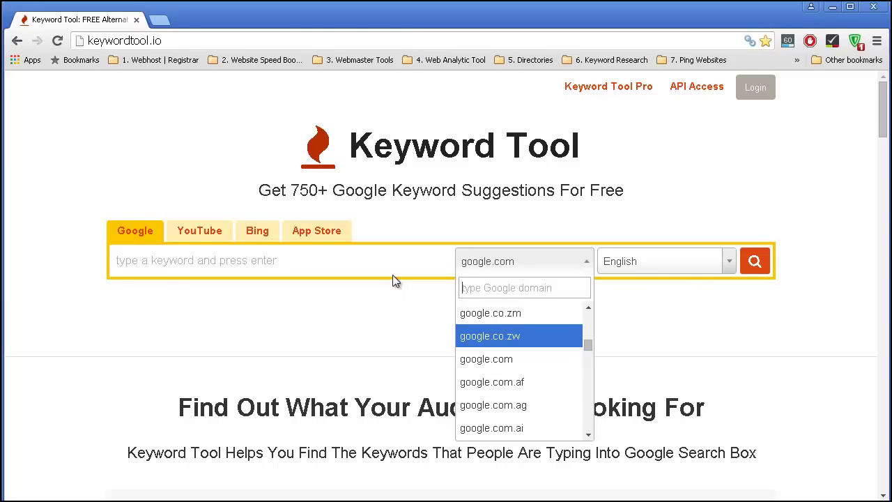
click(374, 262)
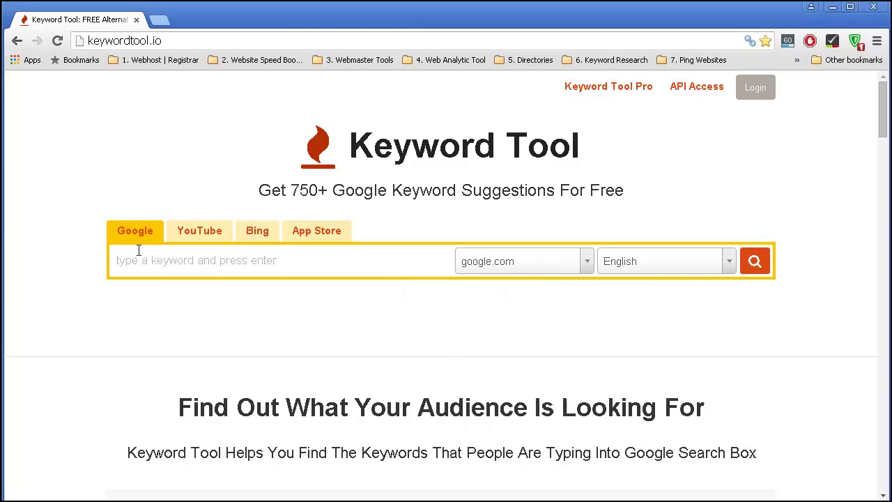
text(relationship)
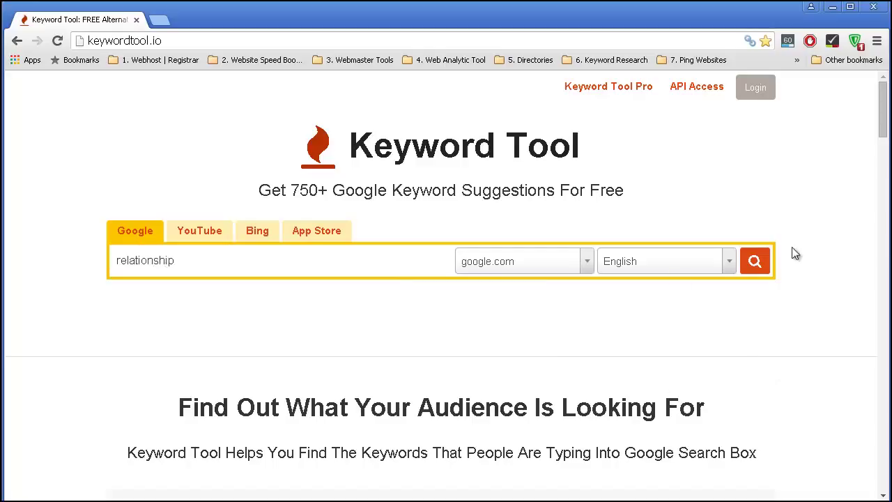
click(759, 264)
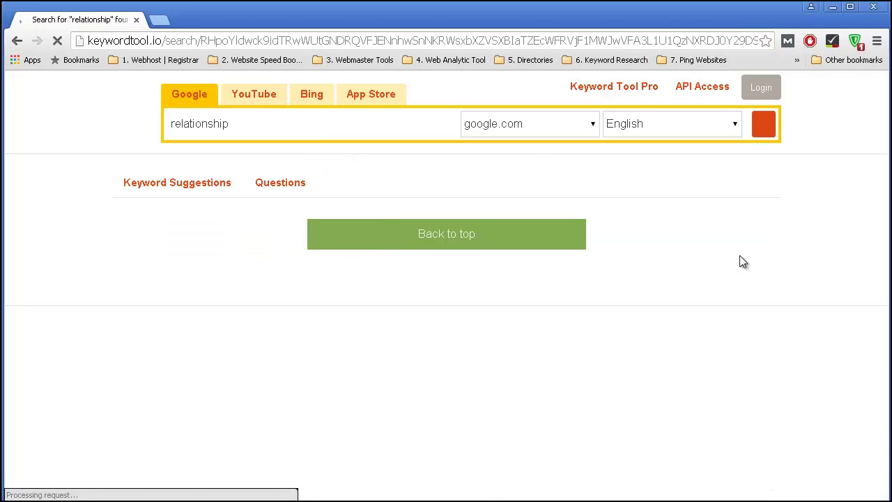
- Examine the keyword suggestions listed for "relationship", including its alphabetical variants
scroll(619, 249, down, 1)
scroll(380, 185, down, 2)
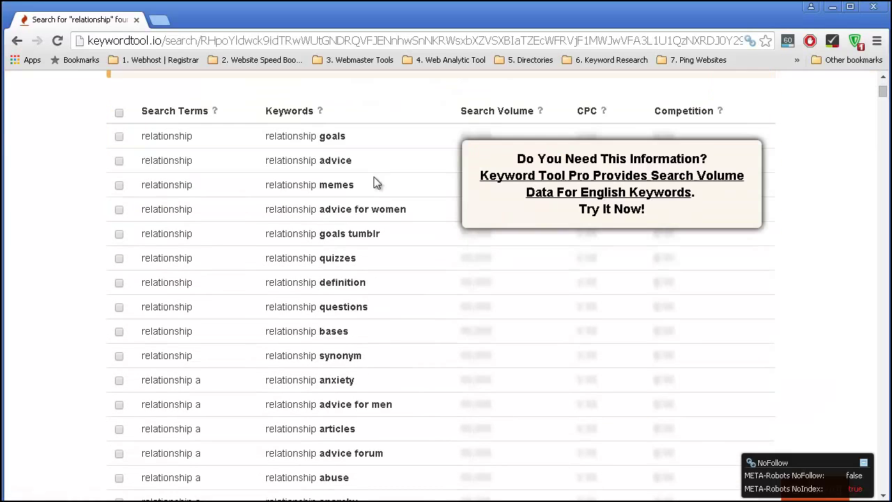
scroll(325, 94, down, 1)
scroll(322, 95, down, 5)
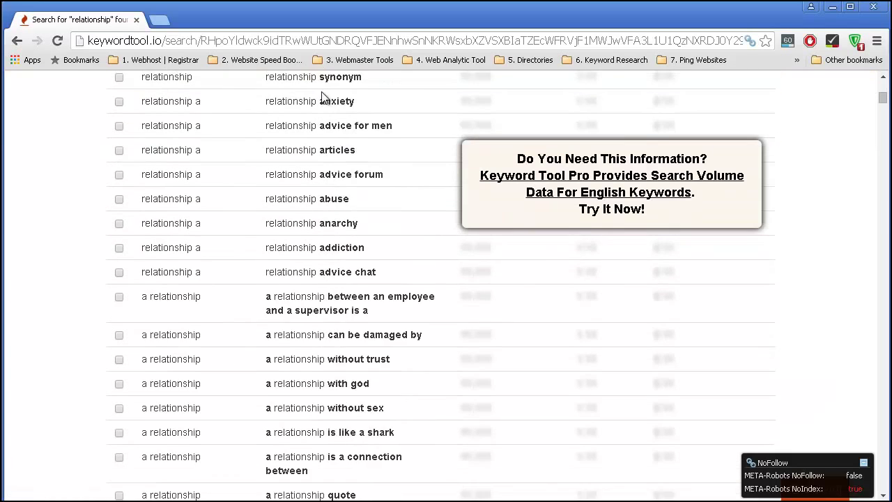
scroll(321, 95, up, 2)
scroll(320, 112, down, 7)
scroll(323, 167, down, 4)
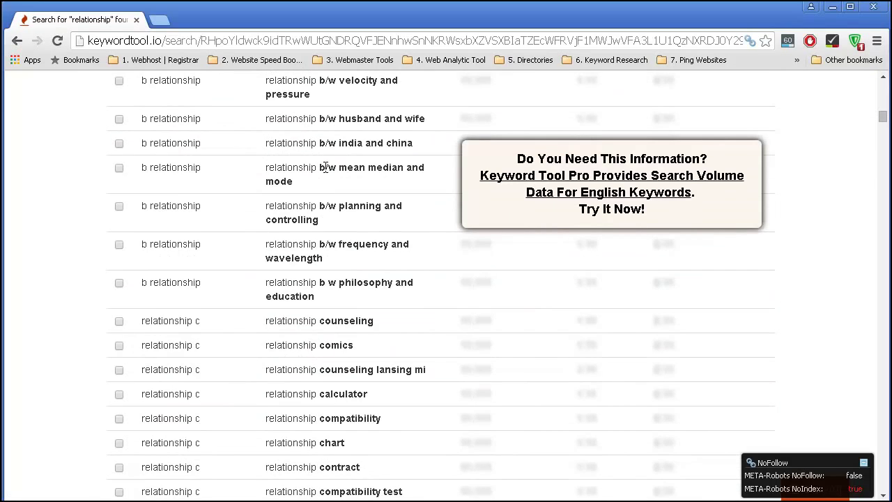
scroll(324, 171, up, 9)
scroll(332, 173, up, 8)
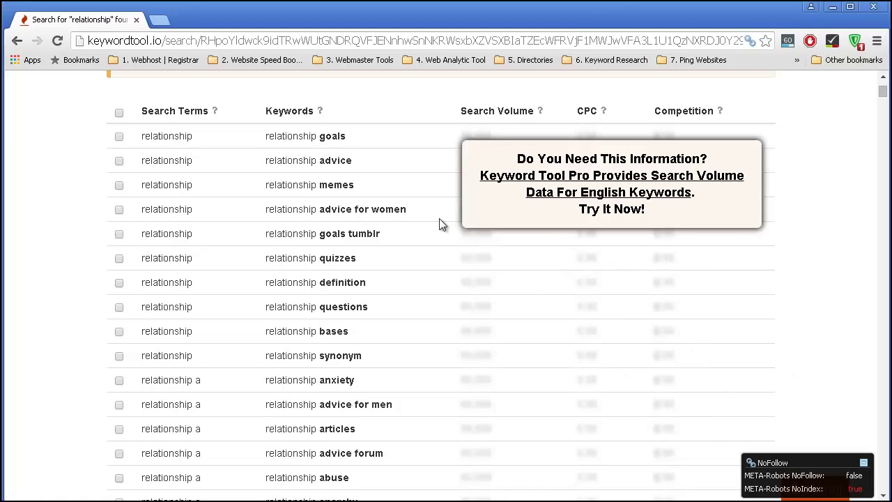
scroll(544, 345, up, 1)
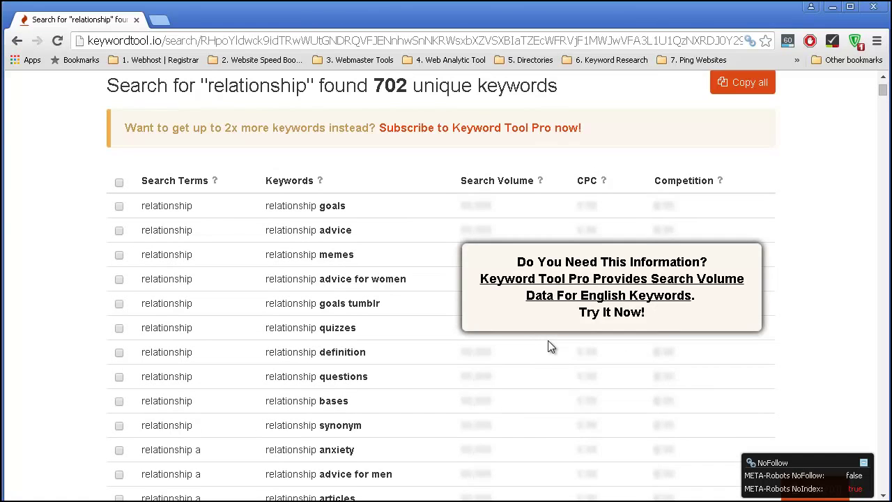
scroll(535, 349, down, 4)
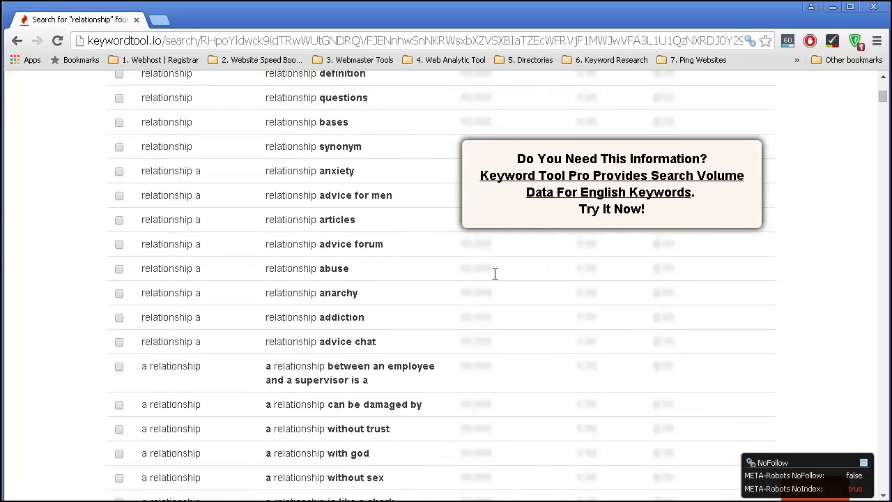
scroll(506, 279, down, 2)
scroll(630, 229, up, 1)
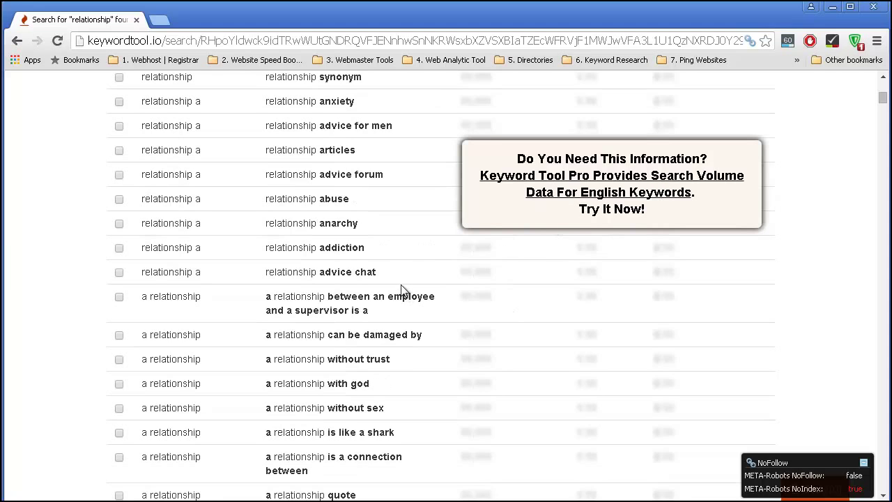
scroll(386, 268, down, 2)
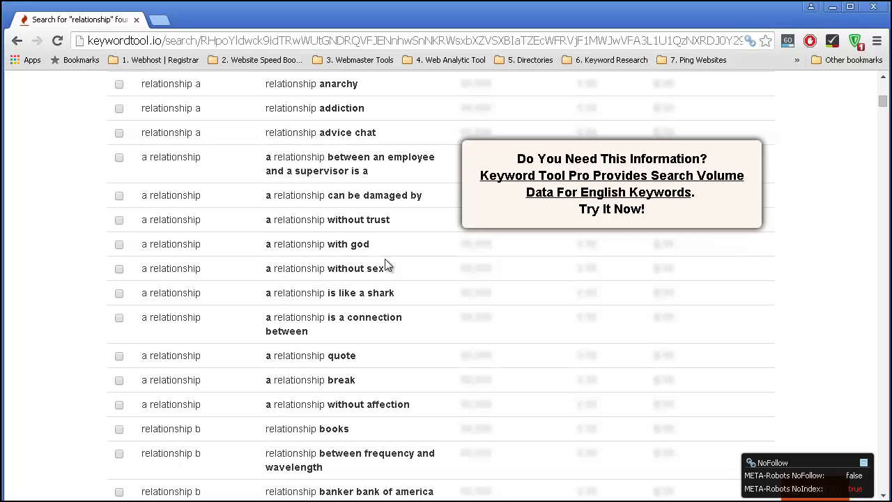
scroll(385, 262, down, 5)
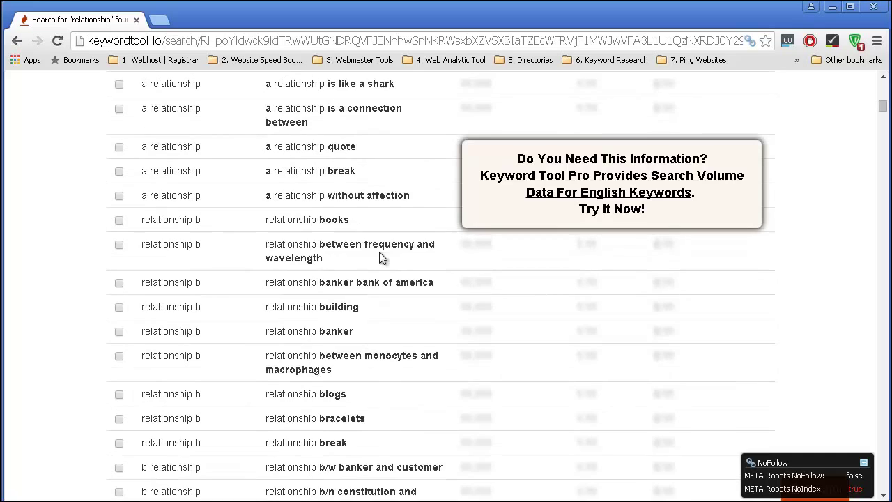
scroll(378, 258, down, 1)
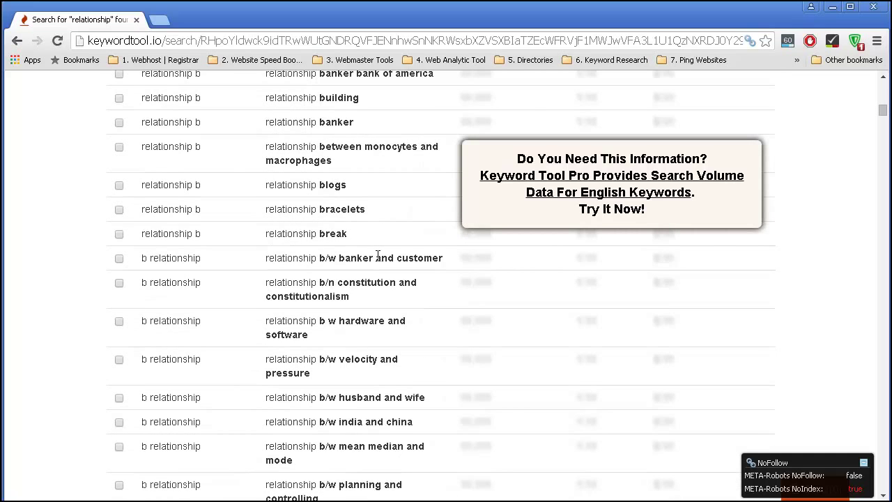
scroll(378, 257, down, 2)
scroll(377, 258, down, 7)
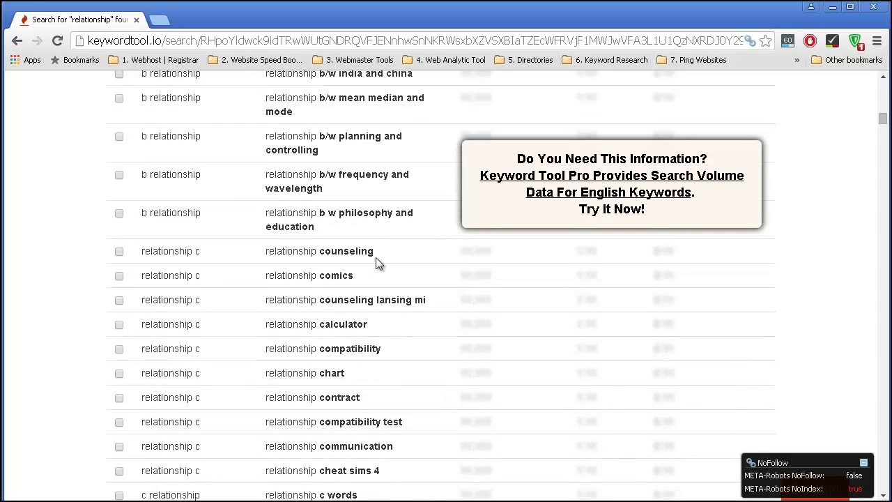
scroll(373, 265, down, 5)
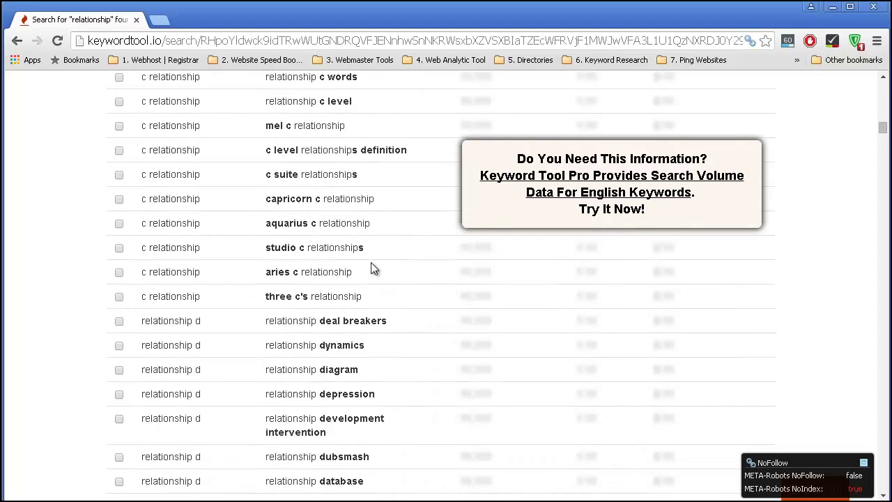
- Return to the "a relationship" variants and highlight the suggestion "a relationship between an employee and a supervisor"
scroll(376, 271, up, 4)
scroll(375, 268, up, 15)
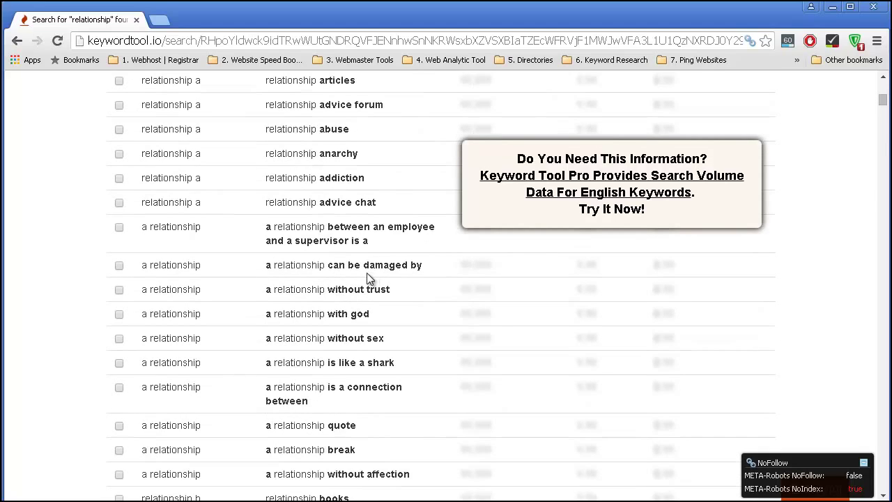
scroll(374, 272, up, 1)
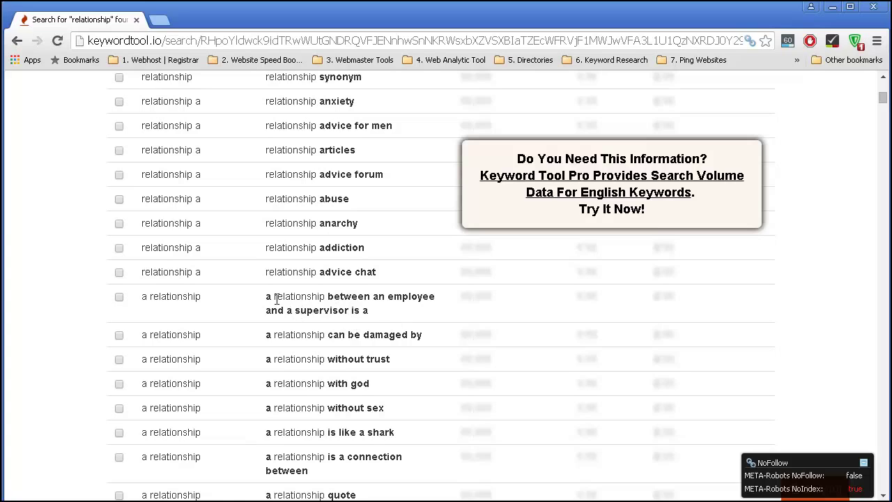
drag(258, 301, 348, 316)
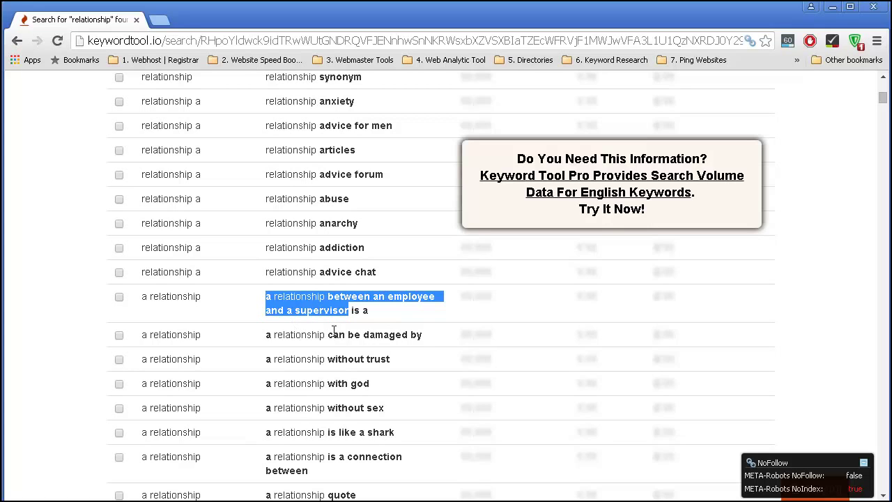
scroll(422, 331, down, 1)
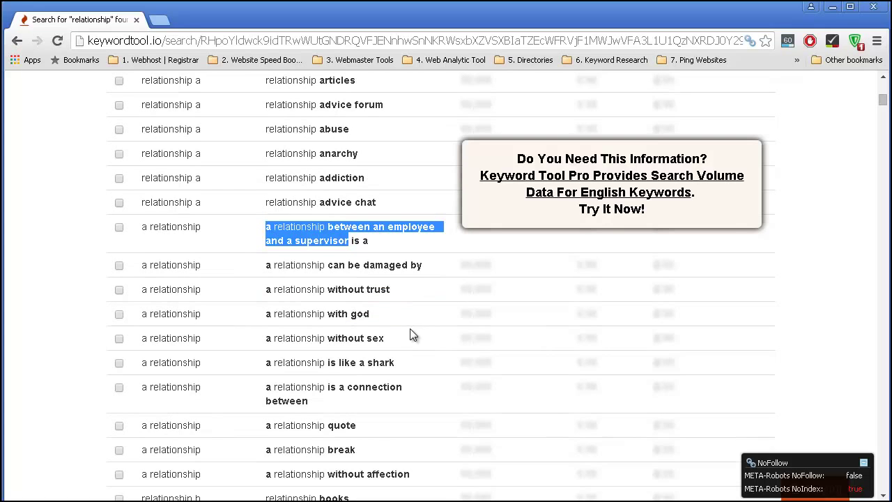
- Browse the "relationship" keyword variants for the letters b through g
scroll(337, 327, down, 2)
scroll(338, 329, down, 9)
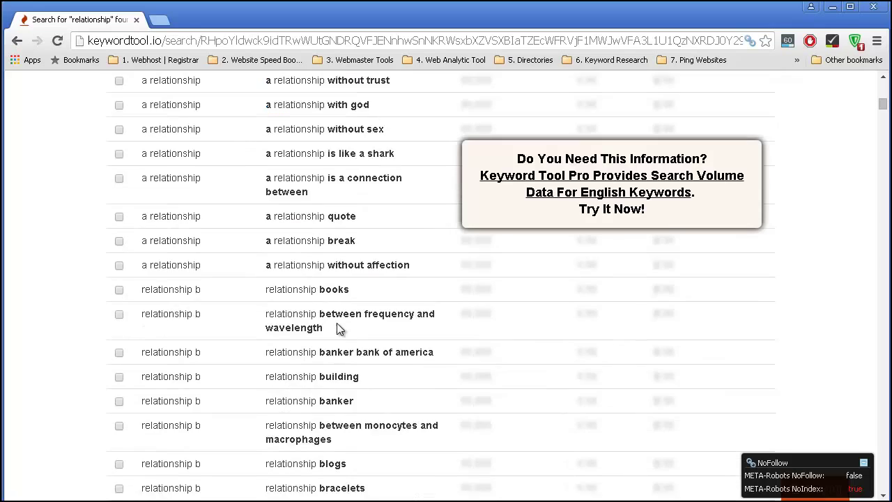
scroll(338, 322, down, 13)
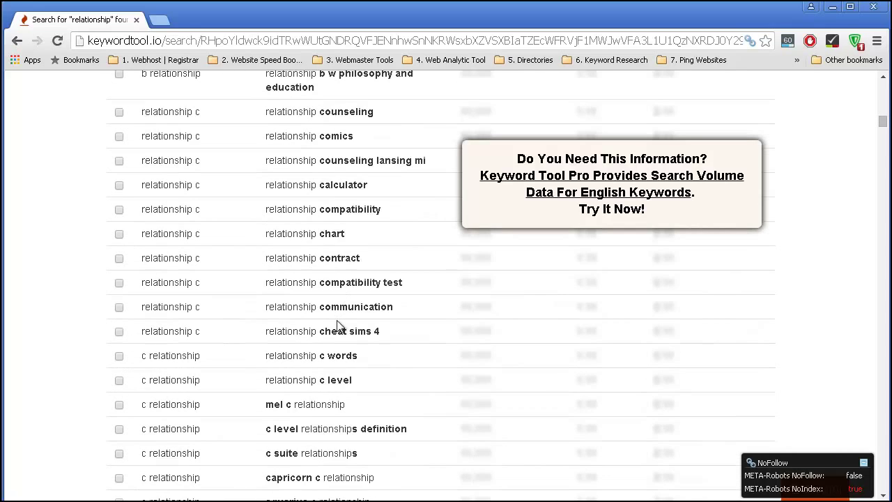
scroll(333, 324, down, 2)
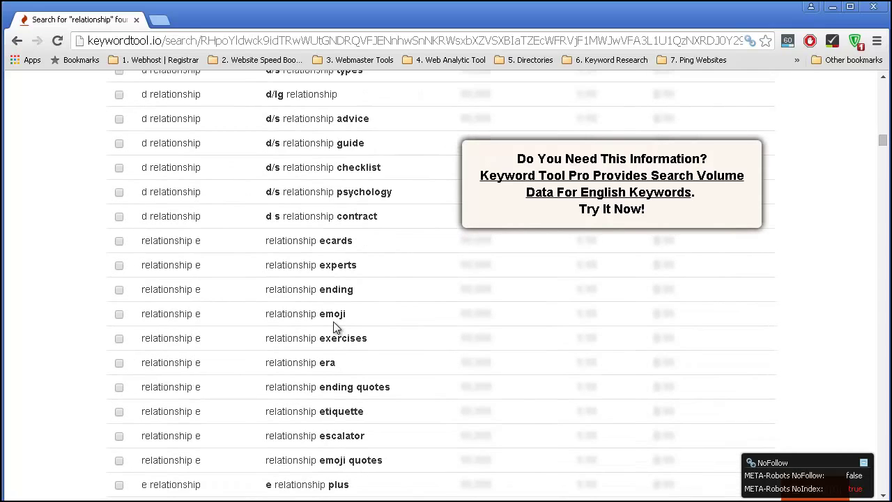
scroll(332, 320, down, 2)
scroll(329, 308, down, 6)
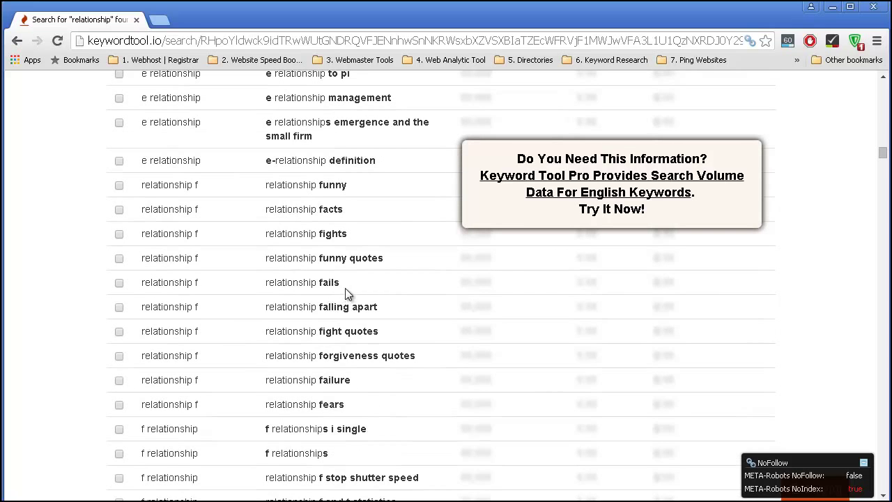
scroll(354, 284, up, 1)
scroll(353, 282, down, 2)
scroll(353, 283, down, 2)
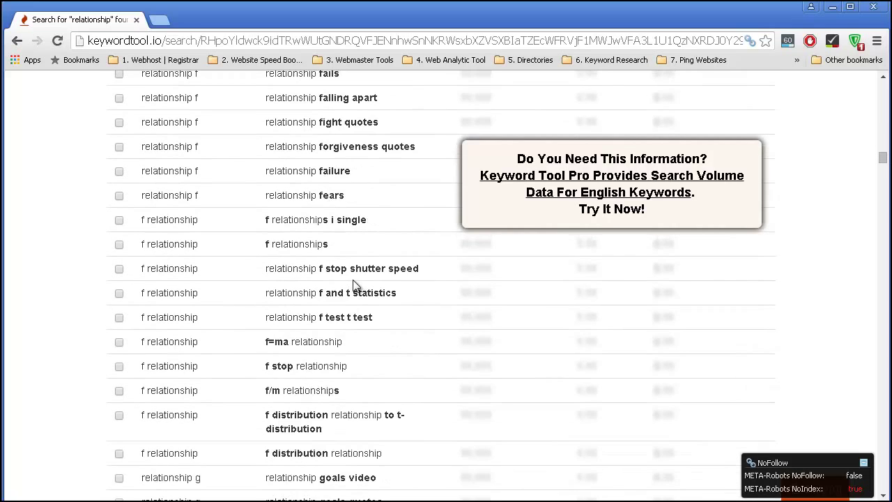
scroll(354, 283, down, 6)
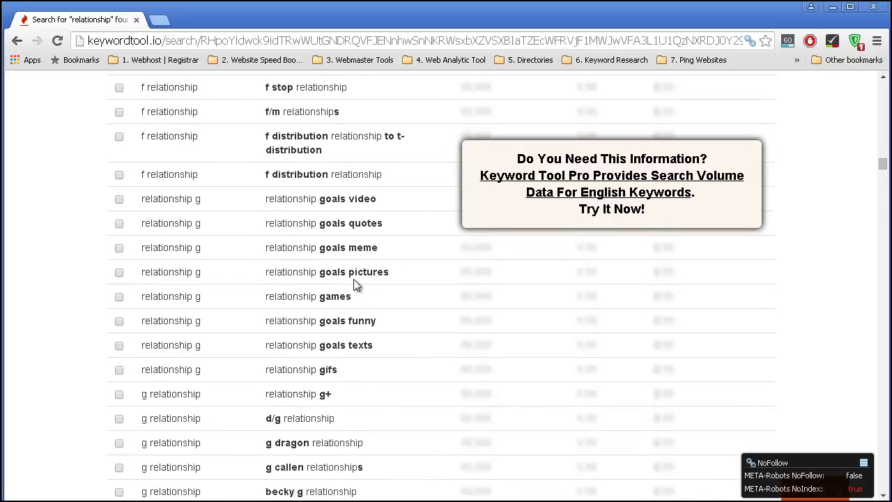
scroll(354, 279, down, 2)
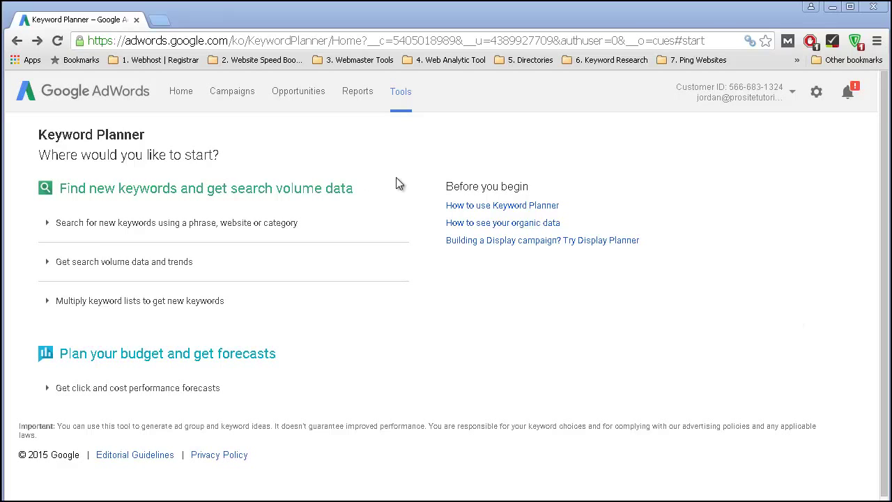
- Open Google AdWords Keyword Planner and expand the search for new keywords using a phrase, website or category
click(397, 92)
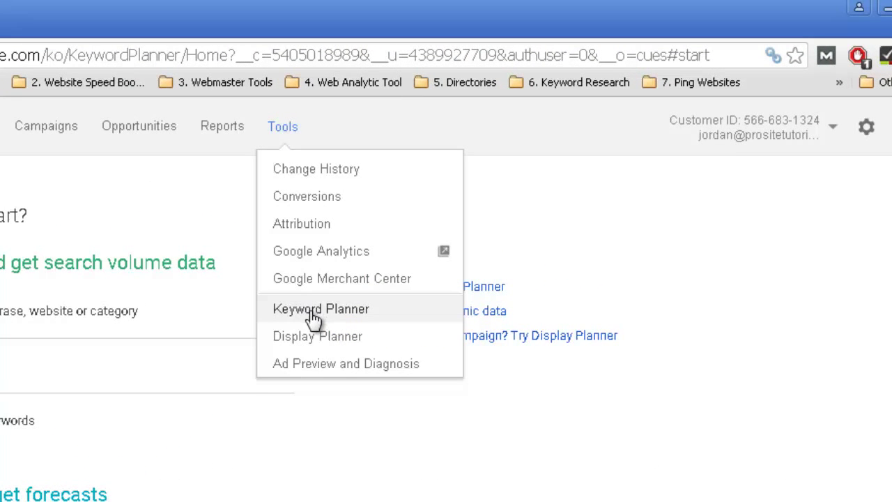
click(341, 310)
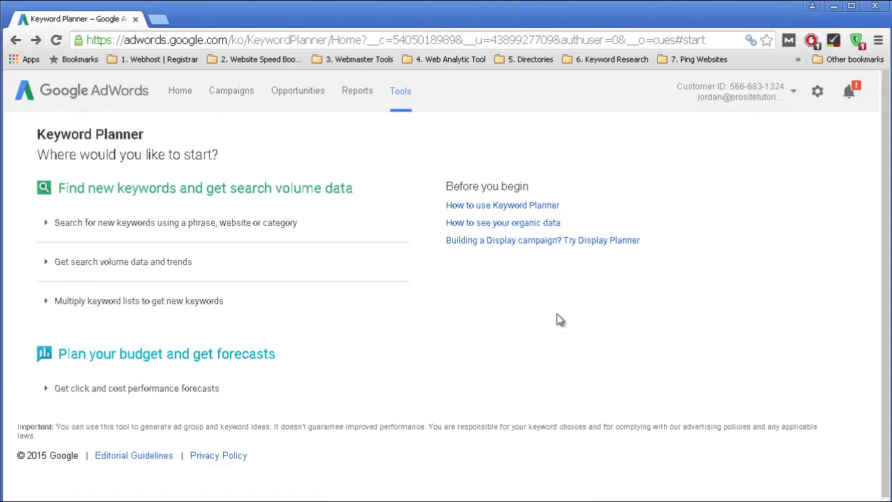
click(79, 224)
scroll(100, 264, down, 1)
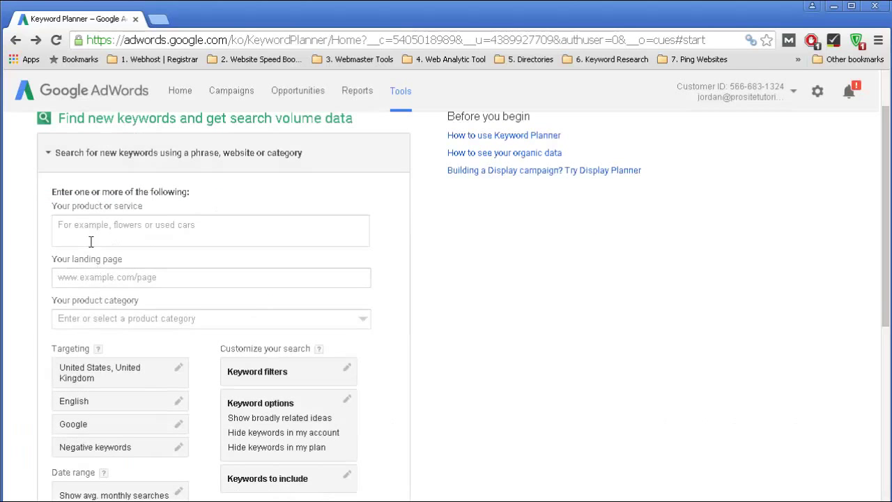
- Enter "attract women, relationship advice, meet women" as the product or service
click(195, 234)
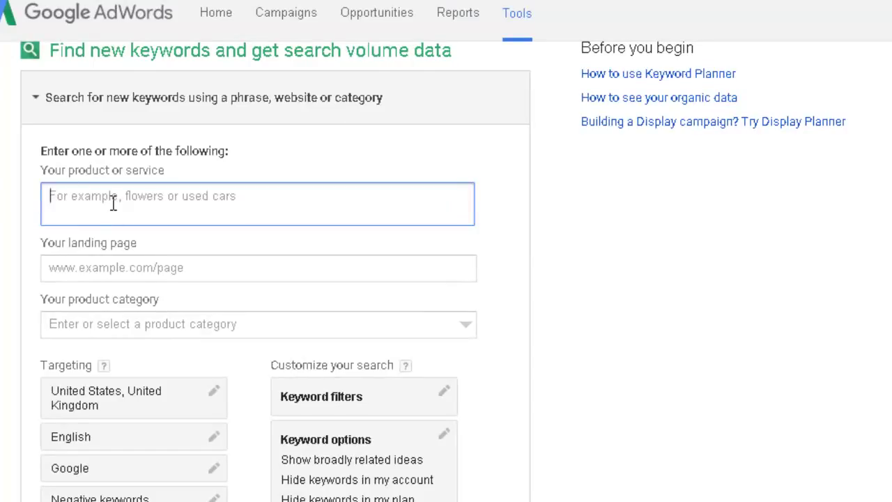
text(attract women)
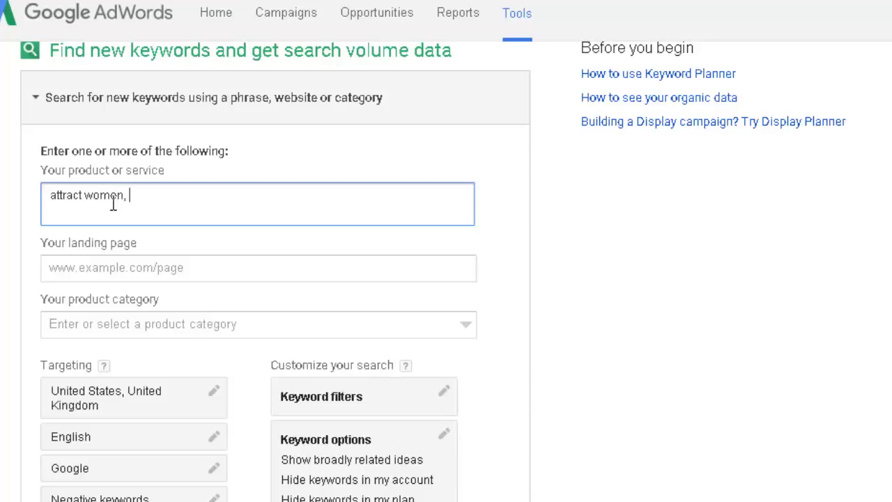
text(, relationship ad)
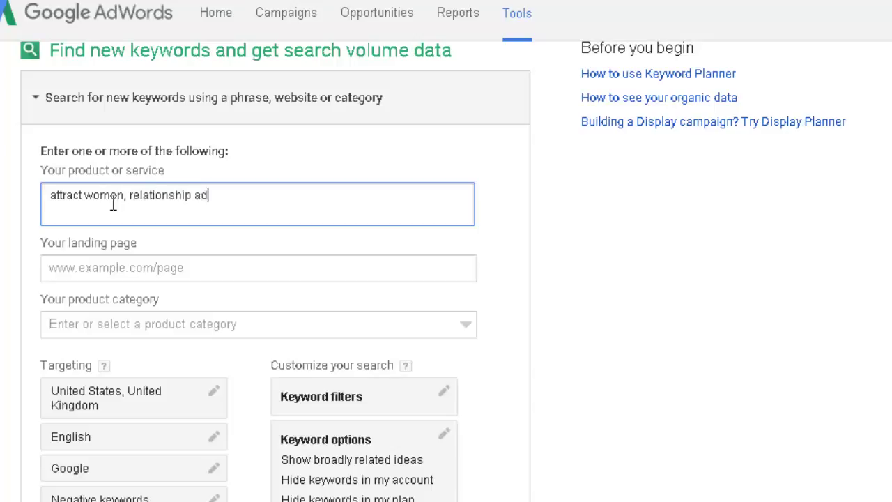
text(vice, meet wome)
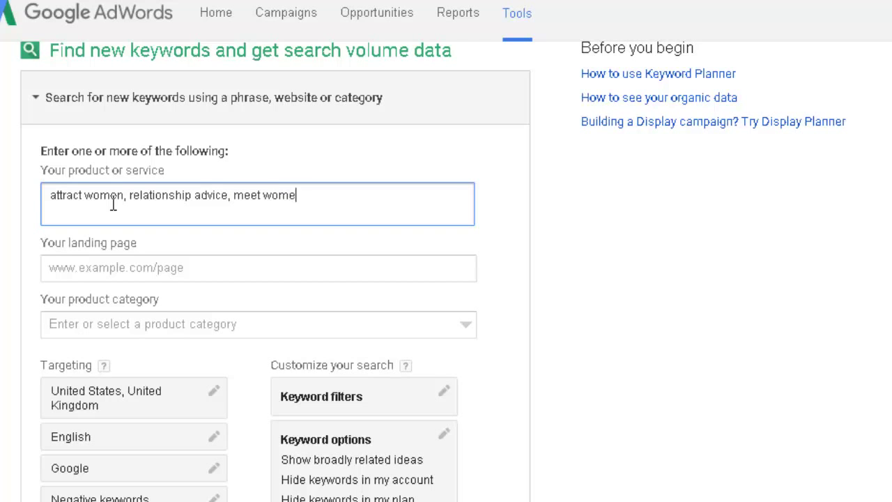
text(n)
scroll(105, 206, down, 2)
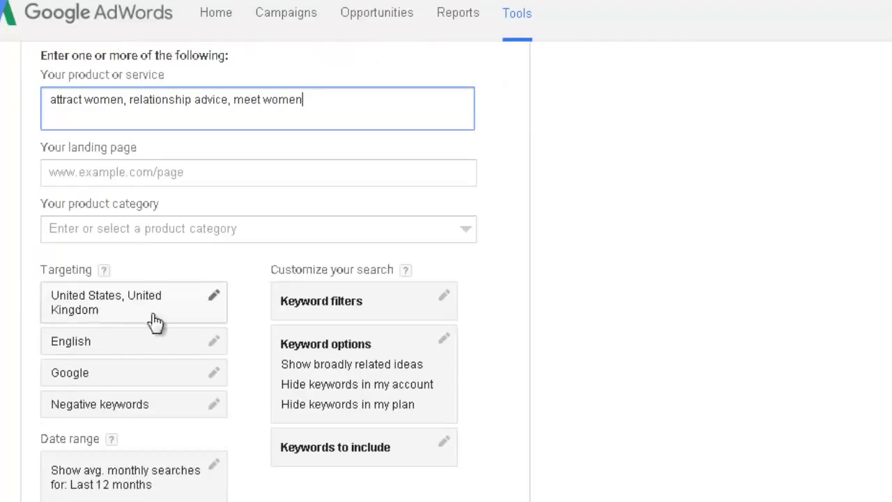
scroll(82, 327, down, 2)
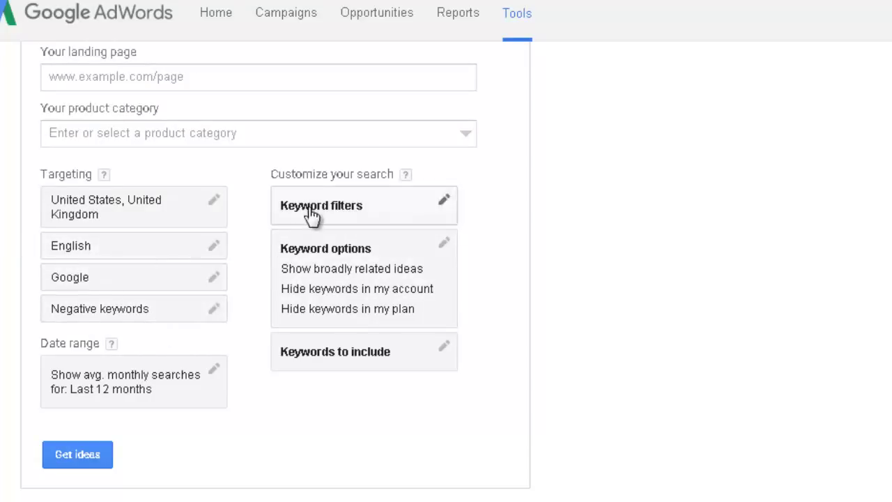
click(340, 210)
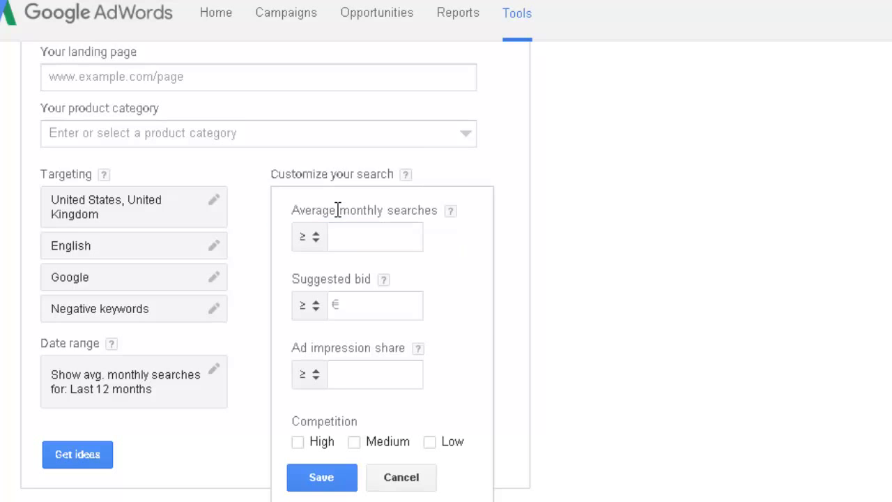
click(312, 238)
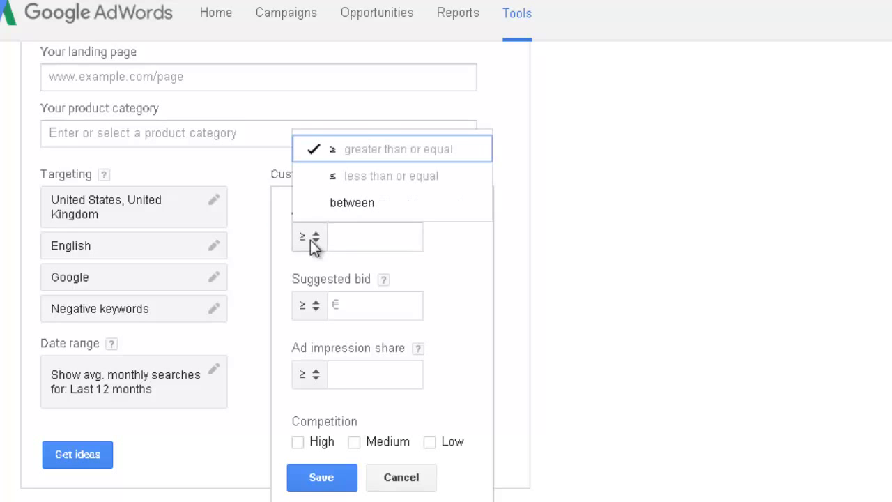
click(398, 237)
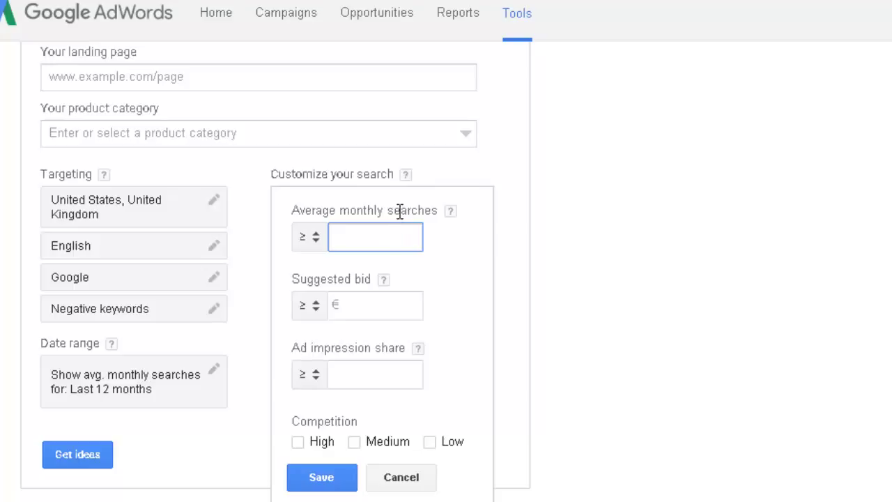
text(50)
key(BackSpace)
key(BackSpace)
click(402, 478)
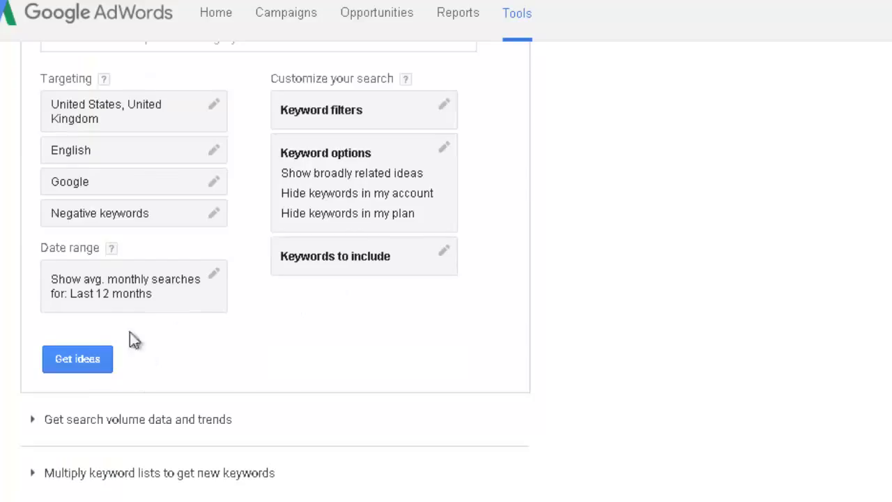
- Get ideas for the entered phrases and look over the suggested ad groups
click(88, 363)
scroll(91, 368, down, 2)
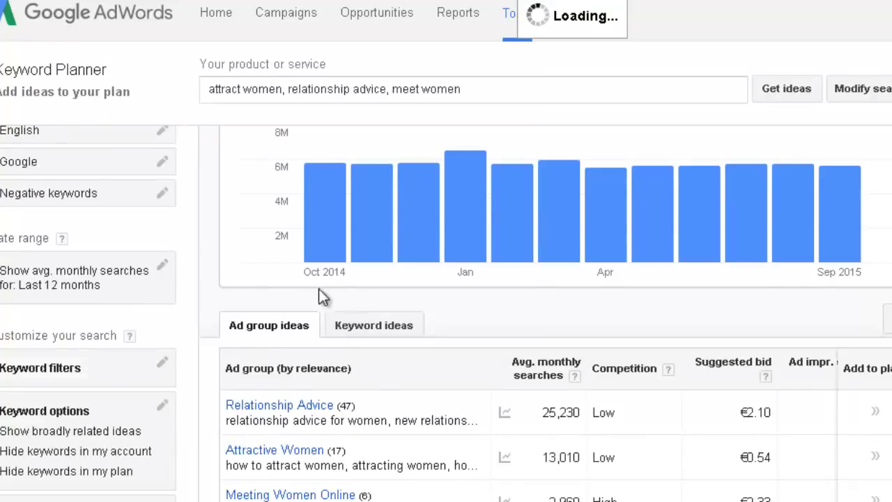
scroll(321, 296, down, 2)
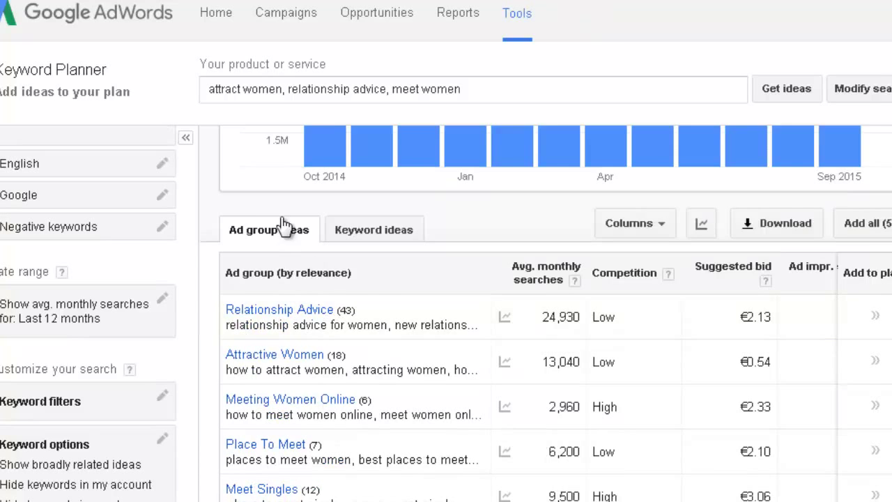
scroll(285, 241, down, 2)
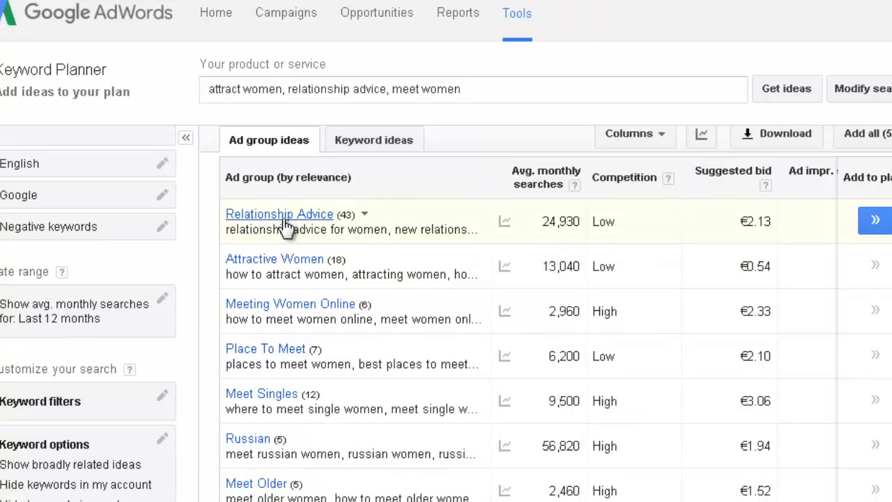
scroll(279, 236, down, 2)
scroll(293, 230, up, 6)
scroll(252, 368, down, 2)
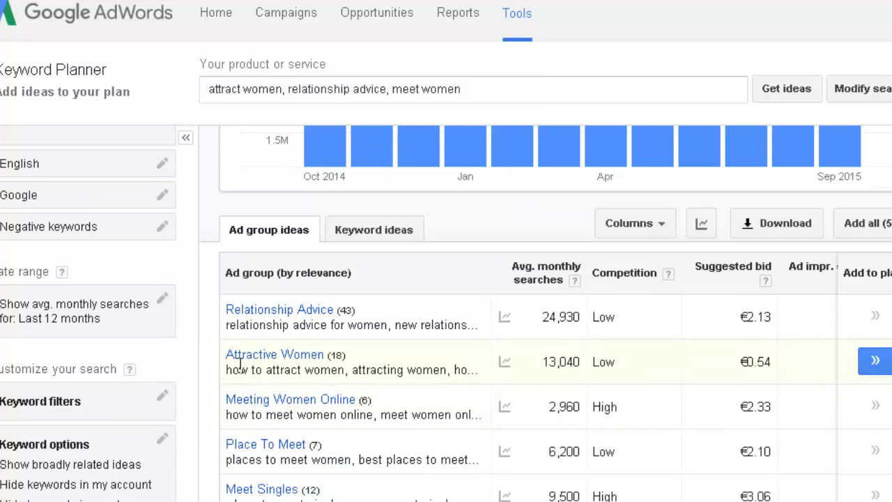
- Open the Relationship Advice ad group and review its keywords, including the monthly search trend of "long distance relationship advice"
click(282, 314)
scroll(279, 308, down, 10)
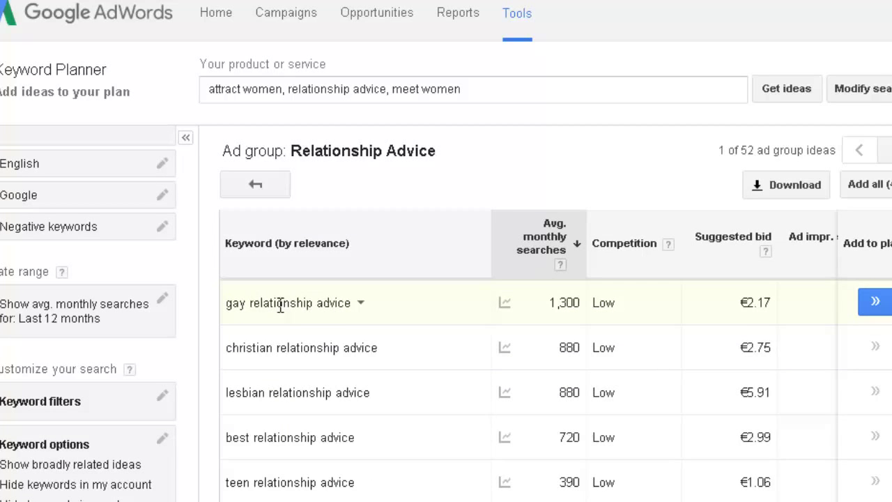
scroll(273, 314, up, 12)
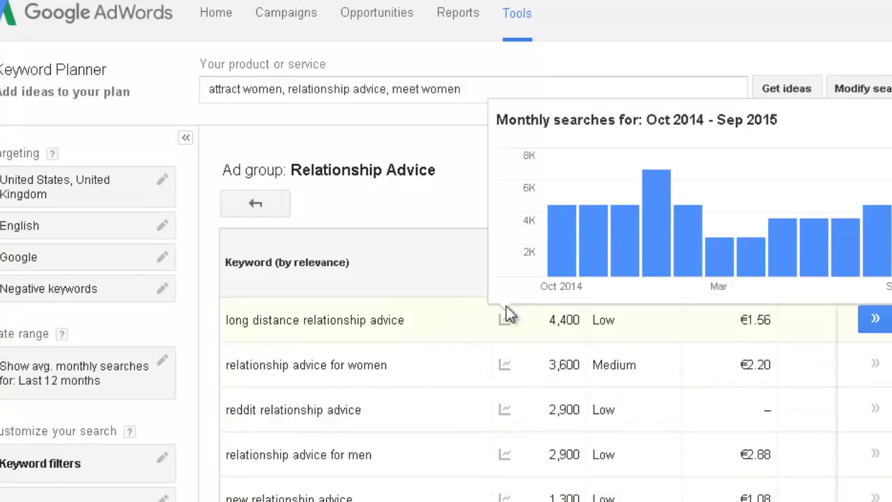
mouse_move(505, 364)
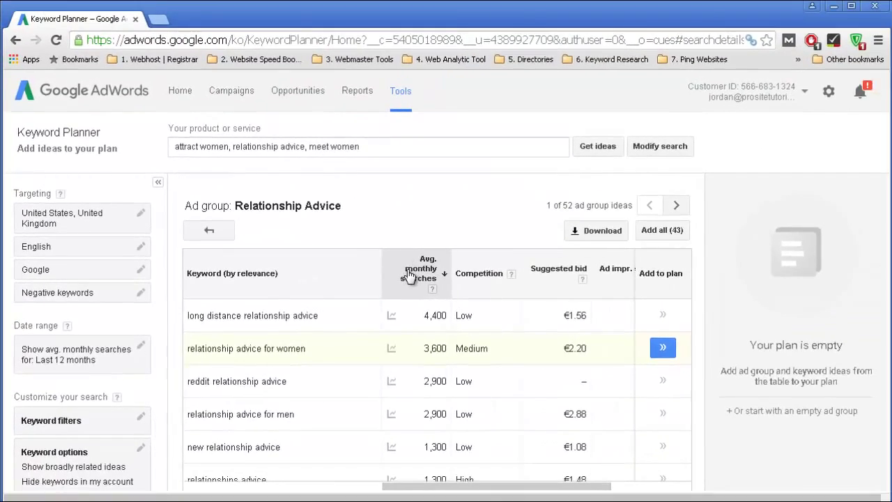
- Compare the ad group's keywords sorted by average monthly searches in both directions, ending with the lowest volume first
click(499, 255)
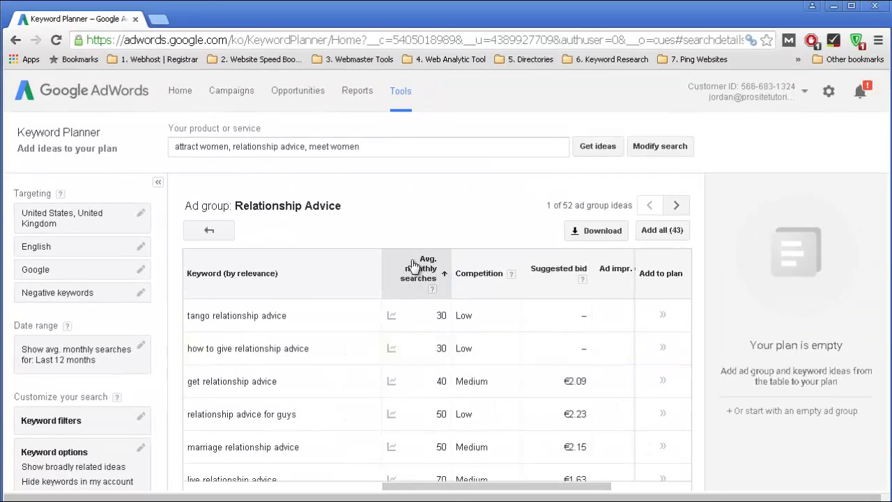
click(413, 265)
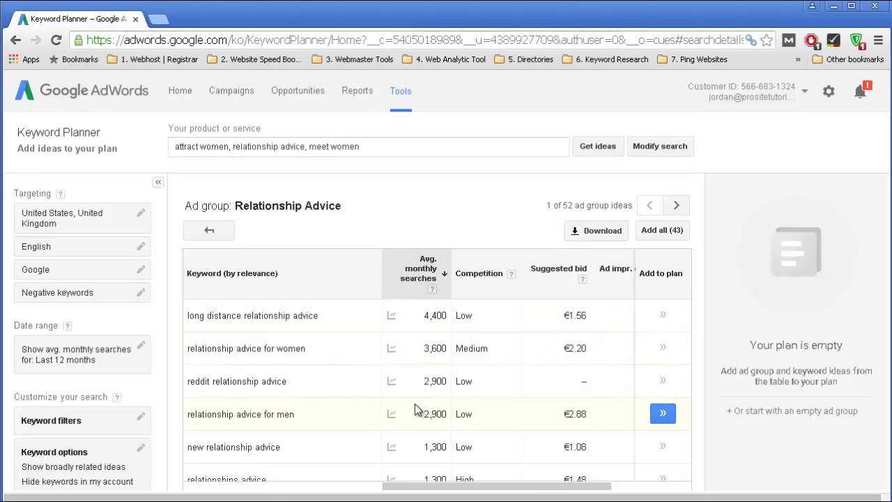
scroll(417, 411, down, 6)
scroll(419, 402, up, 5)
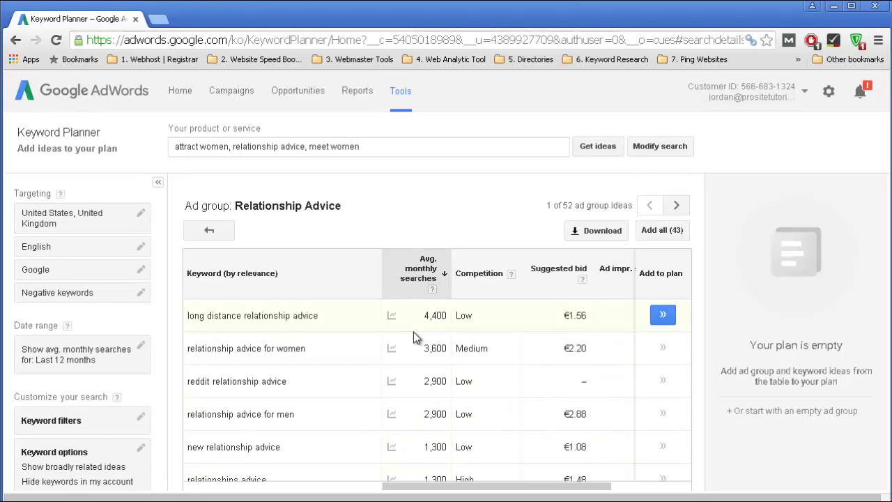
click(416, 271)
click(392, 348)
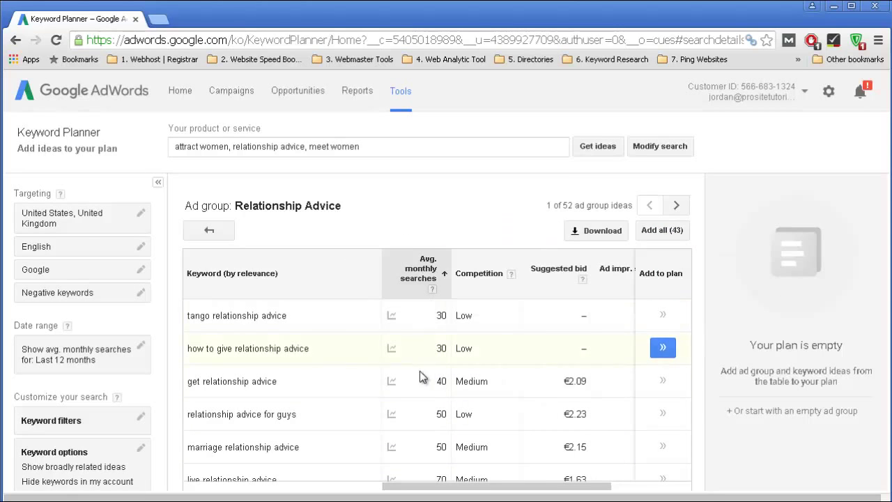
- Examine the Relationship Advice ad group's keywords with low average monthly searches, including the monthly search trend of "relationship advice websites"
scroll(429, 386, down, 5)
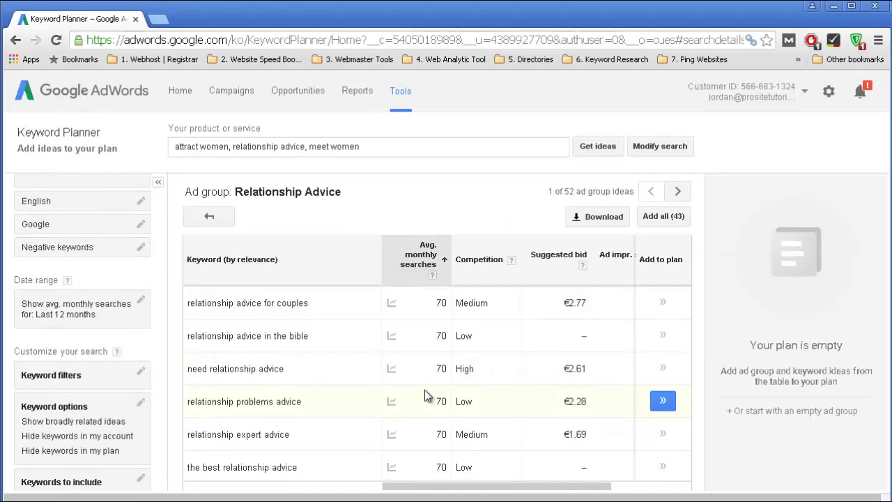
scroll(424, 389, up, 1)
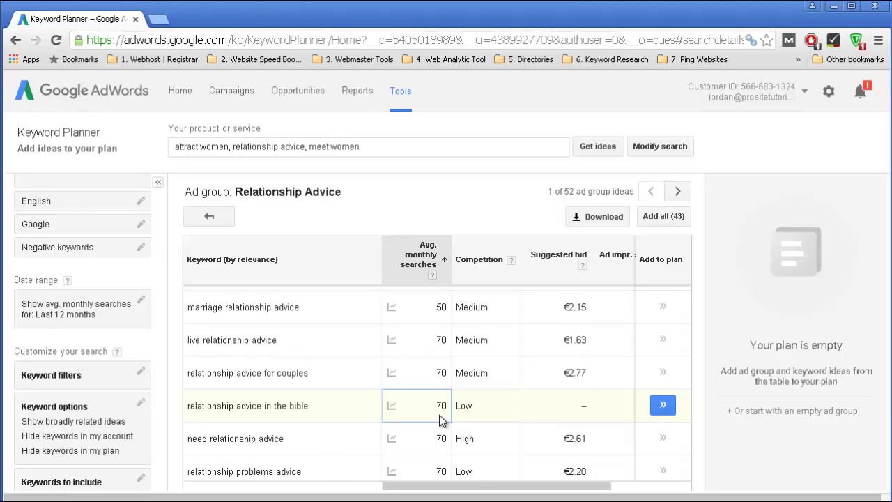
scroll(374, 380, up, 4)
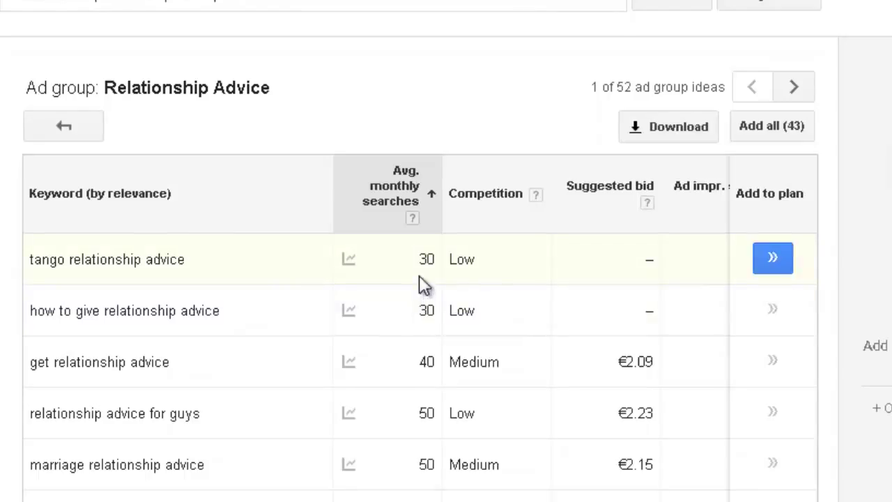
scroll(425, 279, down, 3)
scroll(420, 272, down, 6)
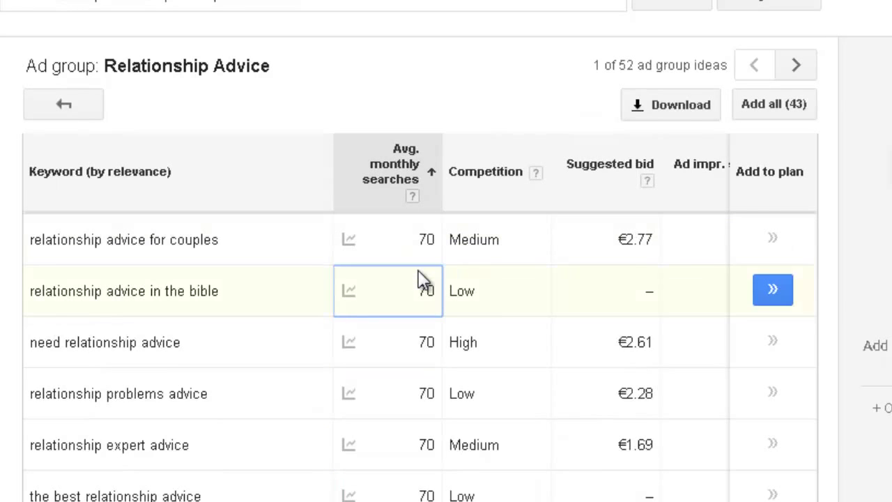
scroll(420, 279, down, 2)
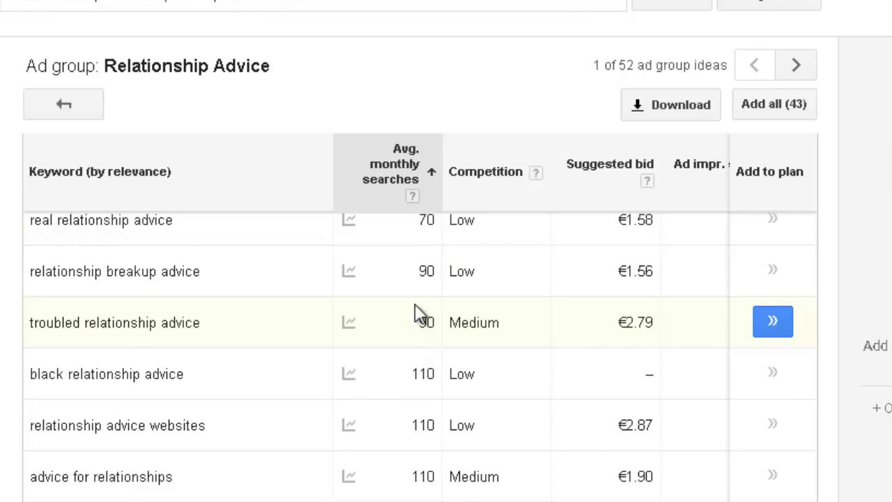
scroll(419, 300, up, 4)
scroll(406, 298, down, 7)
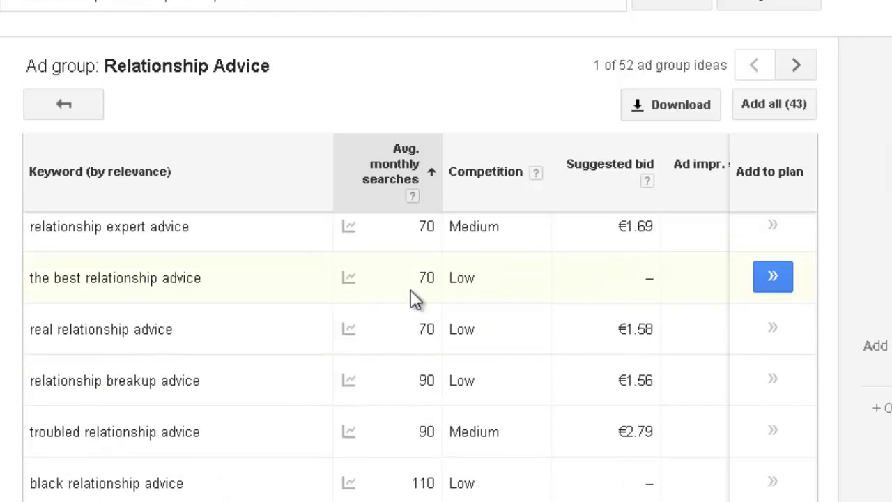
scroll(414, 289, down, 5)
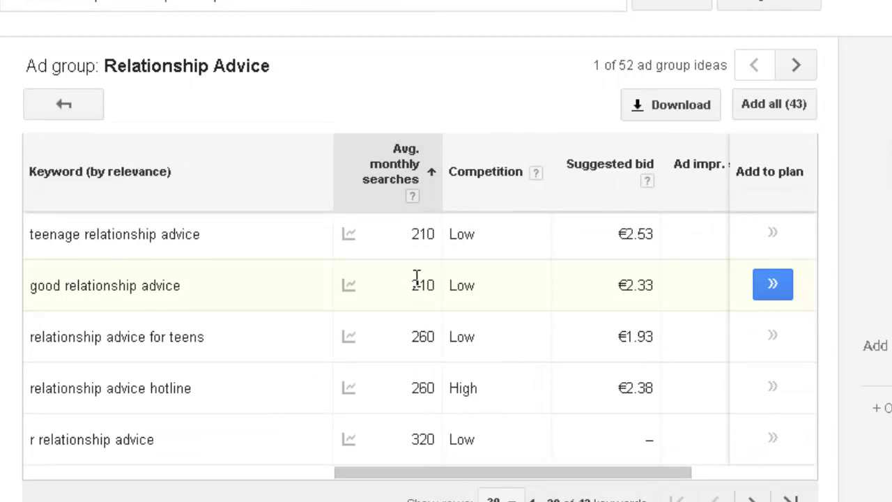
scroll(442, 278, up, 4)
mouse_move(390, 323)
scroll(380, 342, up, 5)
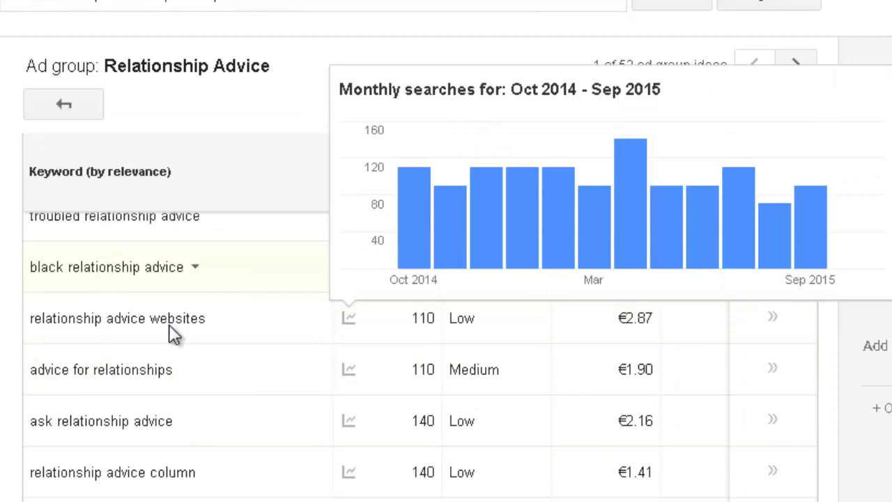
scroll(555, 282, up, 10)
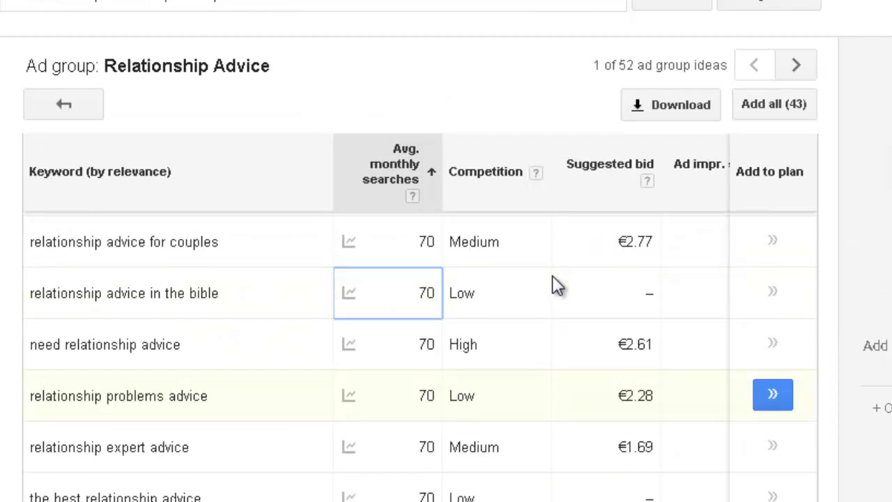
- Read the explanation of the suggested bid and compare the suggested bids of the Relationship Advice keywords
scroll(558, 279, down, 2)
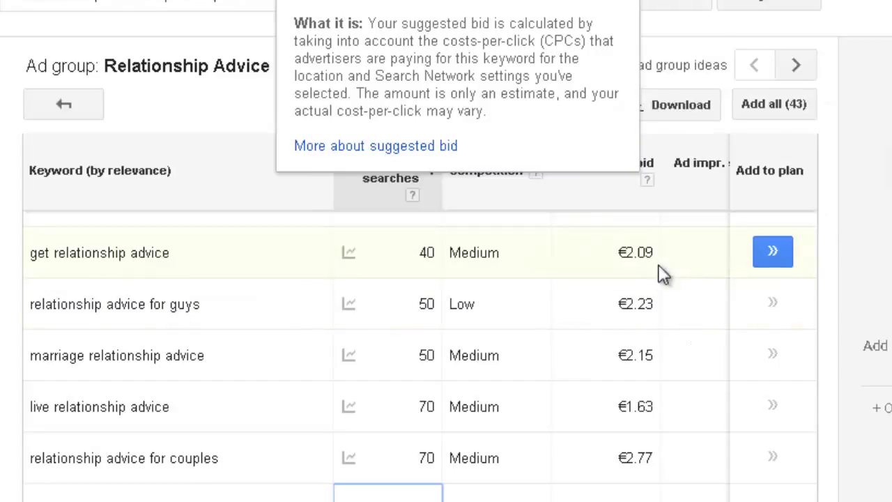
mouse_move(365, 254)
scroll(623, 303, down, 2)
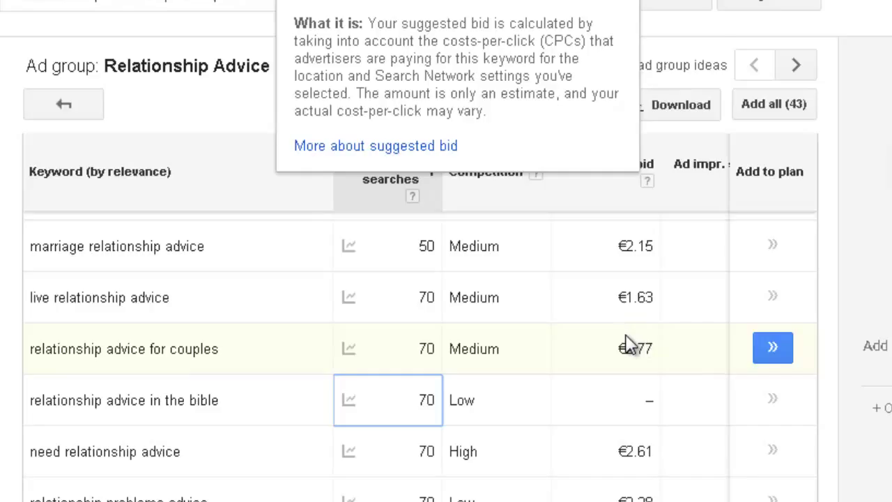
scroll(629, 341, down, 2)
scroll(628, 336, down, 2)
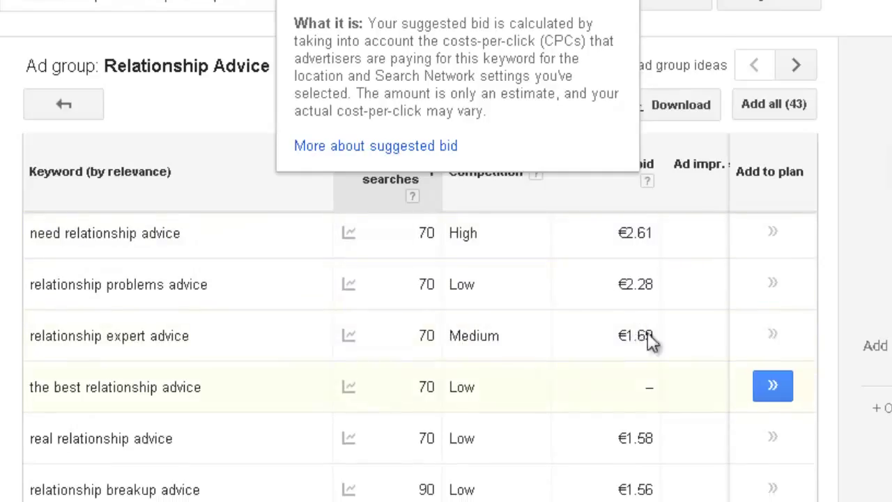
scroll(635, 391, down, 2)
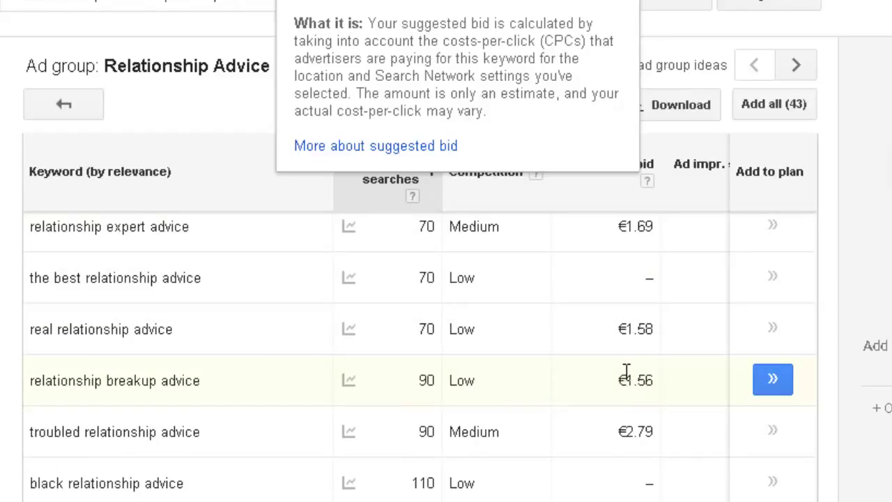
scroll(626, 371, down, 2)
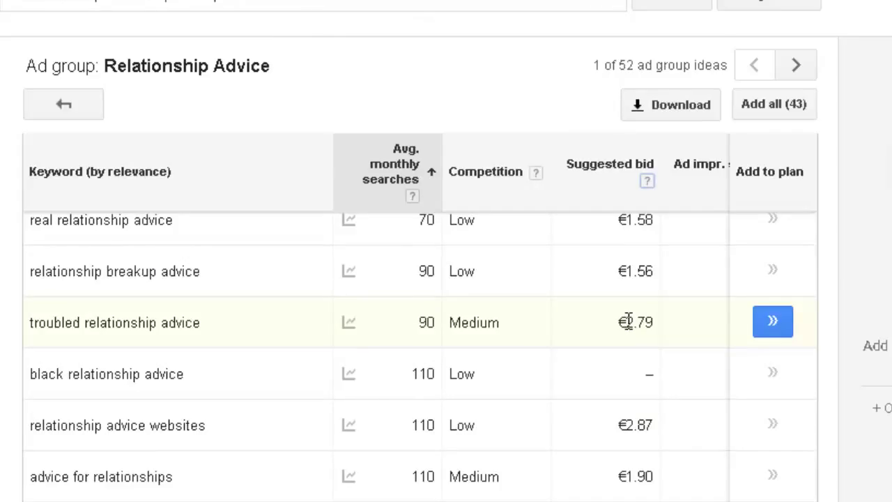
scroll(628, 318, down, 2)
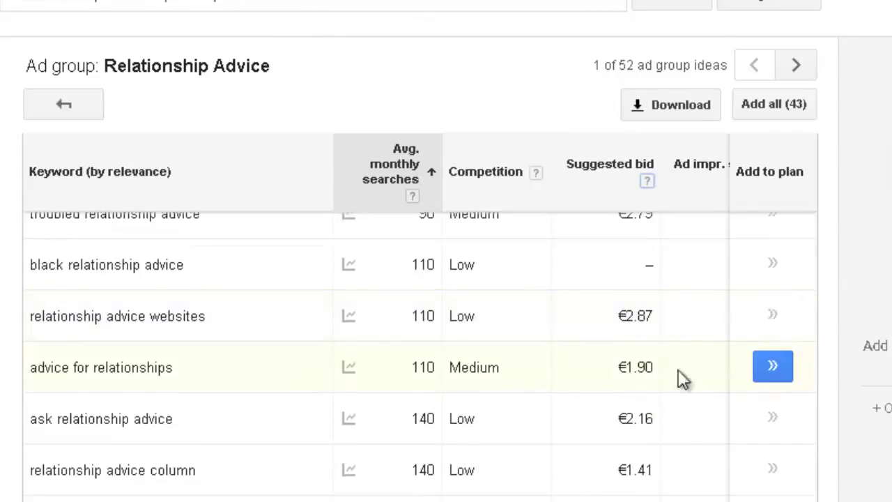
scroll(562, 422, down, 4)
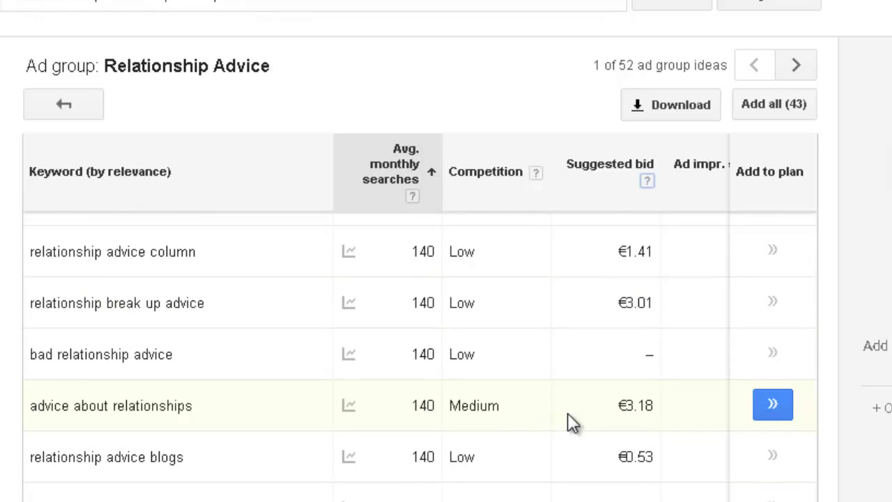
scroll(630, 271, down, 4)
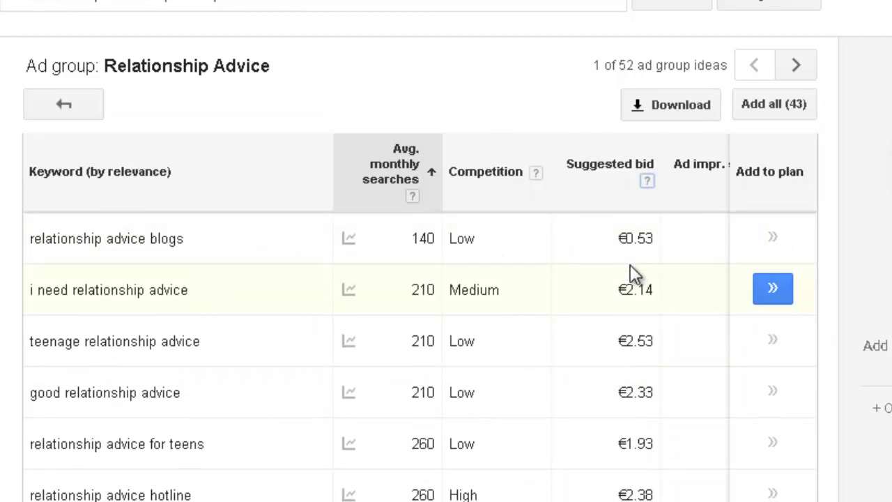
scroll(629, 272, up, 10)
scroll(547, 300, up, 5)
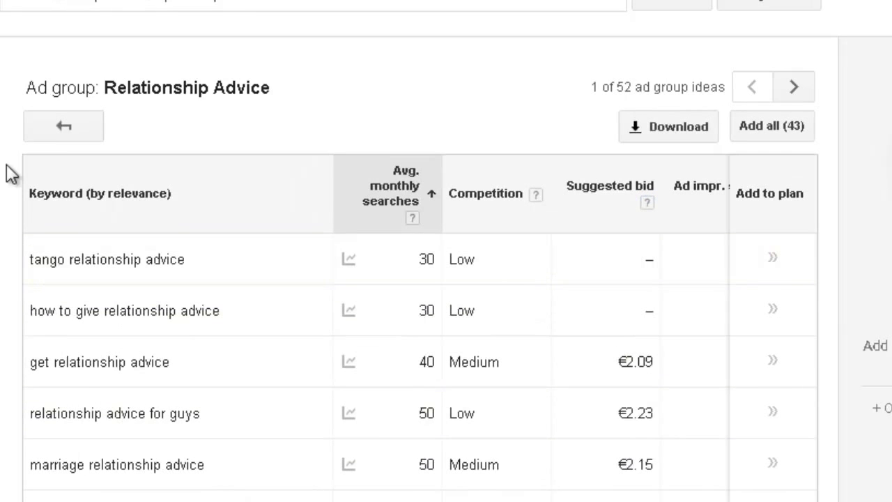
- Leave the ad group, switch to the individual keyword ideas, and review the entered search terms and the related keywords
click(64, 124)
scroll(182, 209, down, 1)
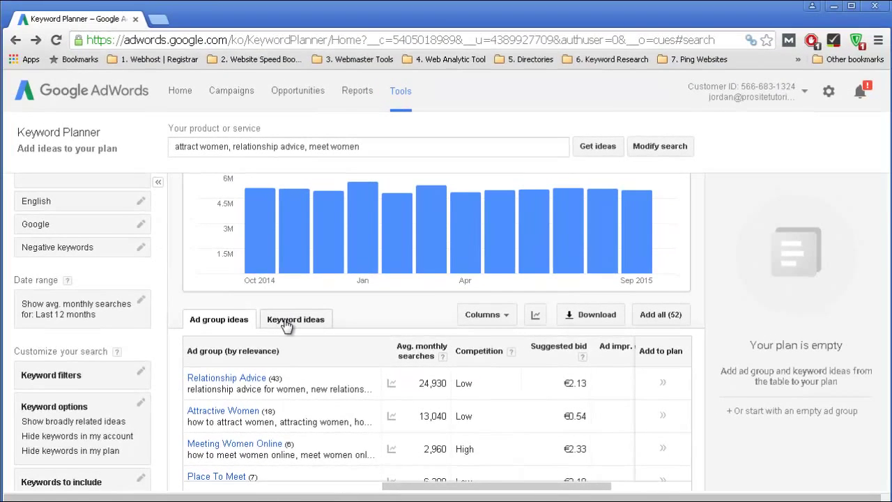
click(287, 320)
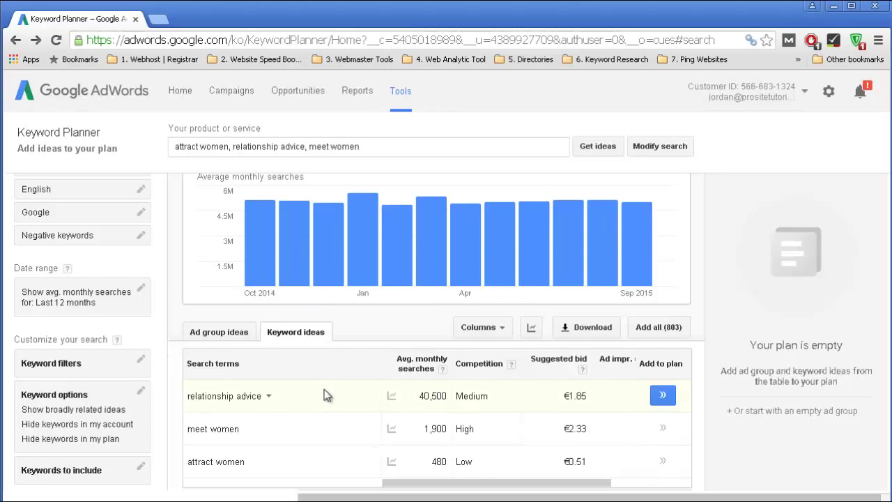
scroll(232, 349, down, 1)
scroll(242, 273, down, 1)
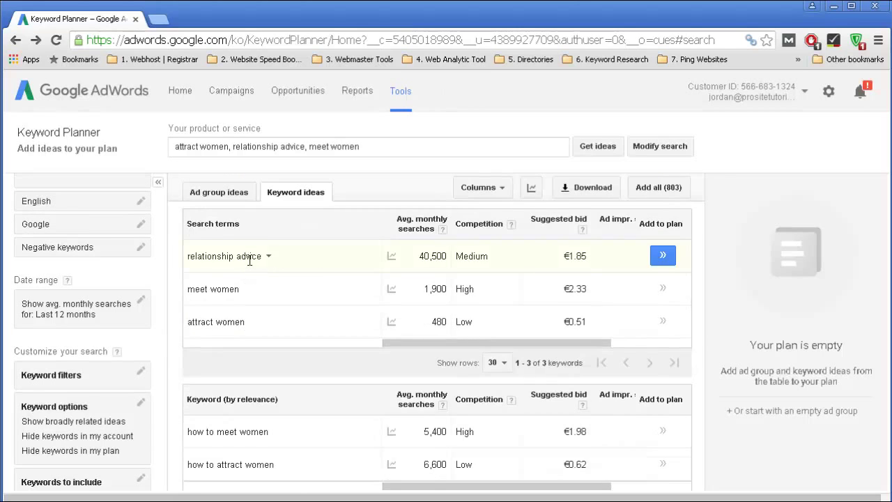
scroll(241, 271, up, 1)
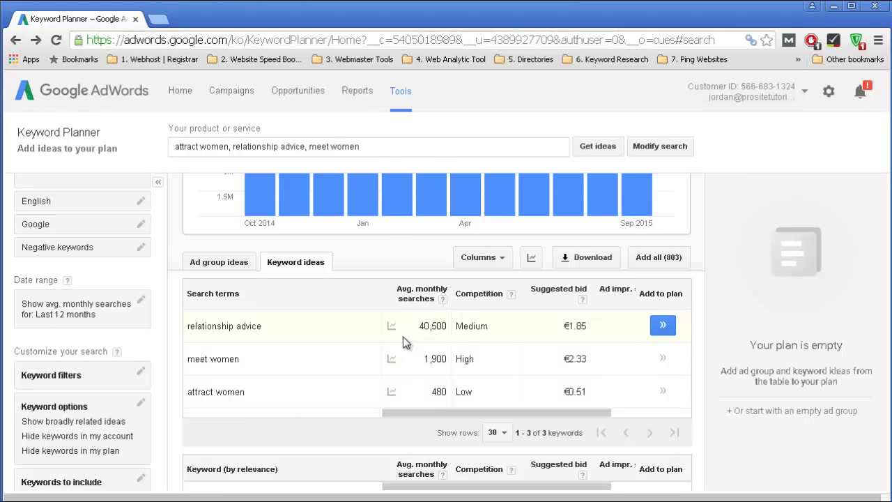
scroll(402, 337, down, 1)
mouse_move(387, 321)
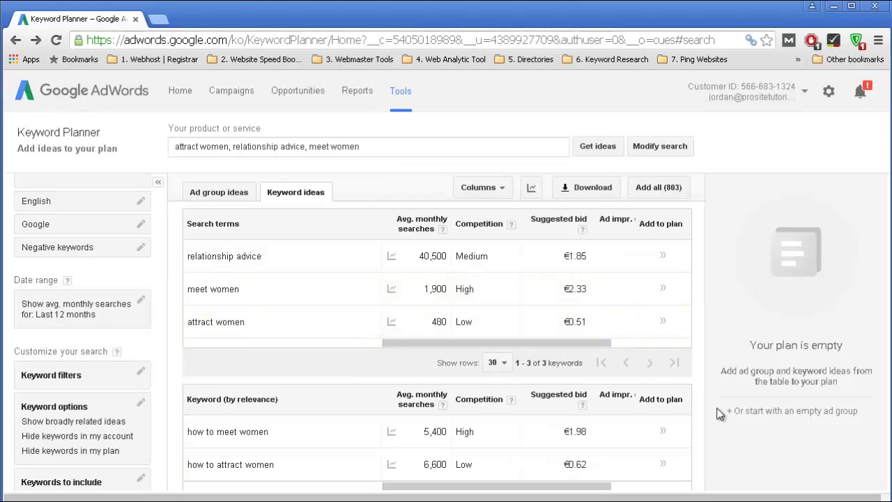
scroll(356, 321, down, 1)
scroll(354, 312, down, 2)
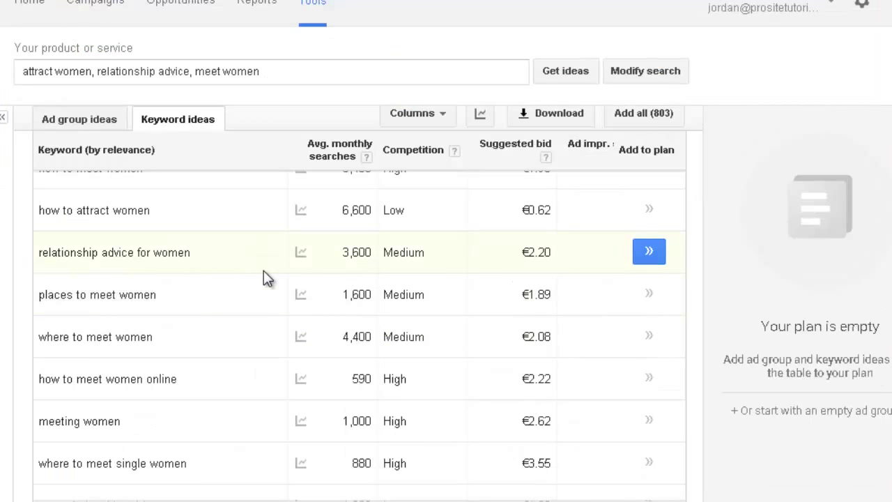
- Sort the keyword ideas by average monthly searches, lowest first, and check the monthly trends of "easiest way to meet women" and "how meet women"
scroll(364, 309, up, 2)
click(340, 319)
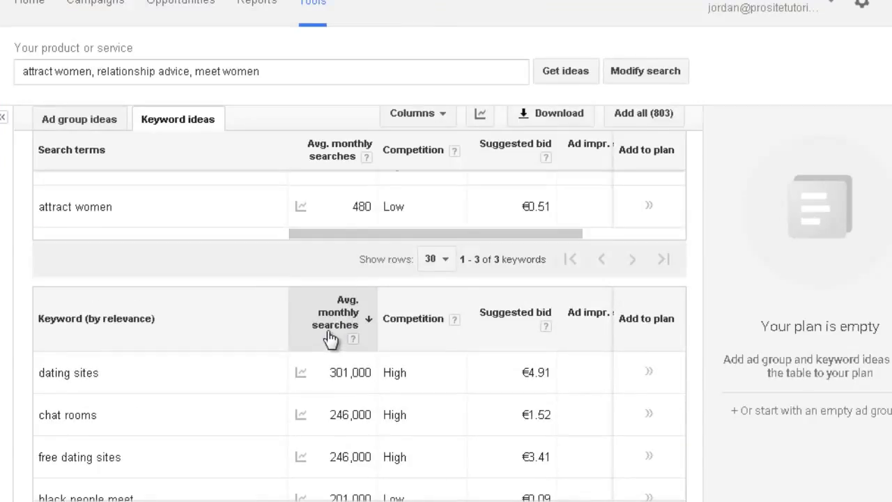
click(334, 329)
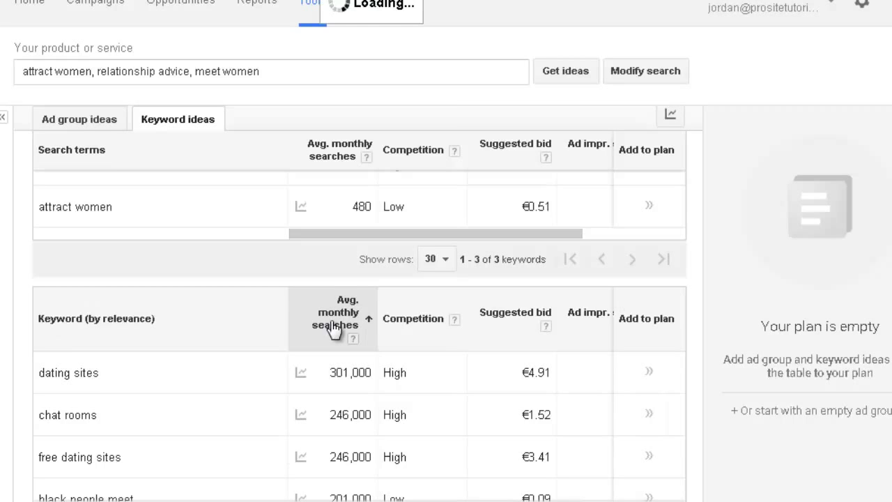
scroll(334, 325, down, 2)
mouse_move(293, 488)
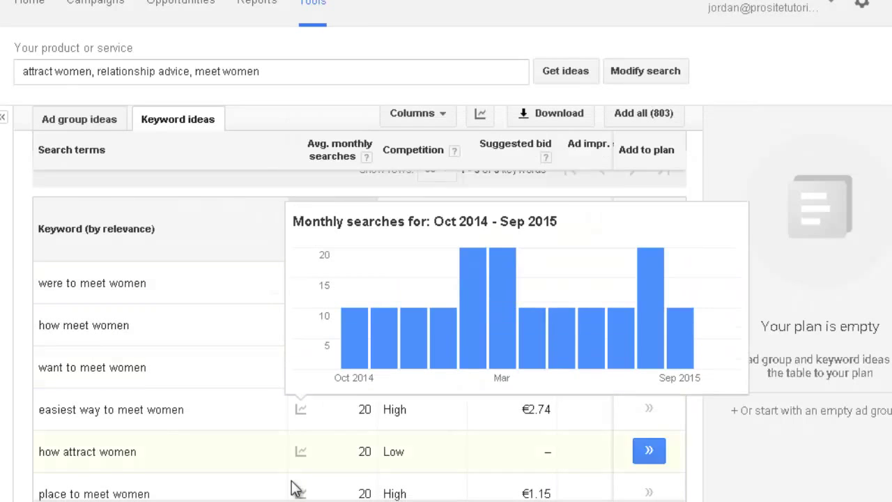
scroll(279, 418, down, 2)
scroll(319, 332, up, 4)
scroll(363, 419, down, 2)
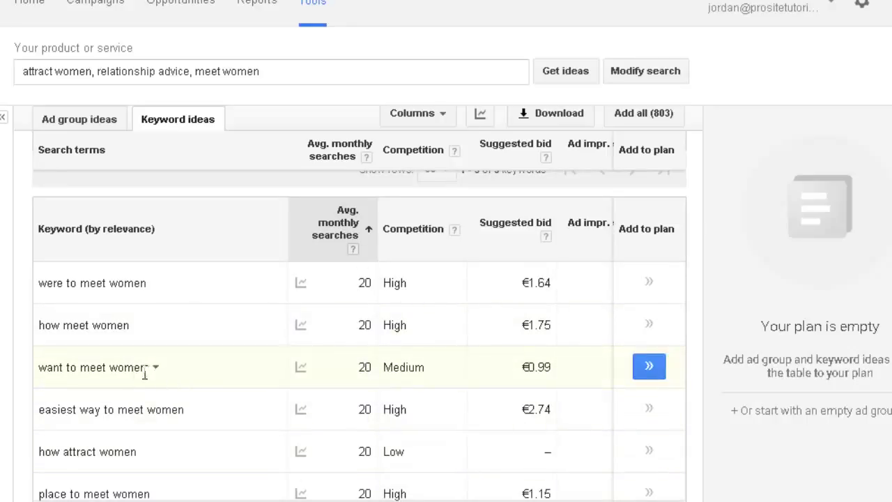
scroll(195, 361, down, 2)
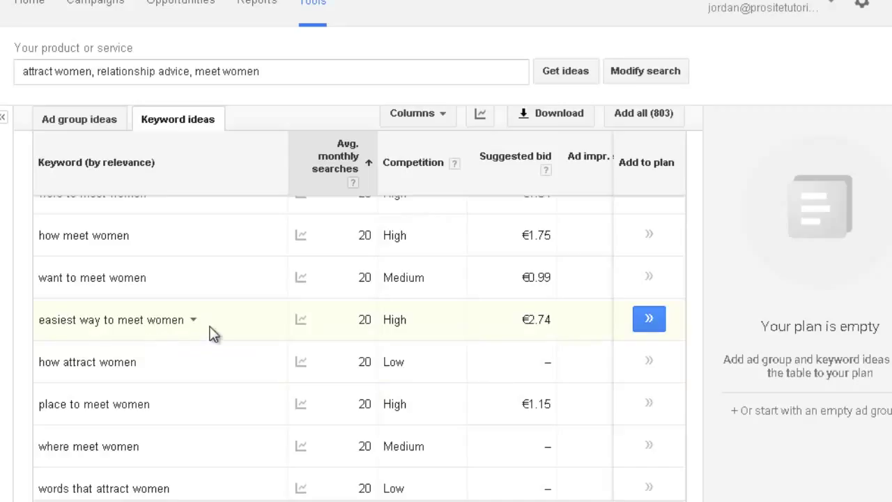
mouse_move(301, 235)
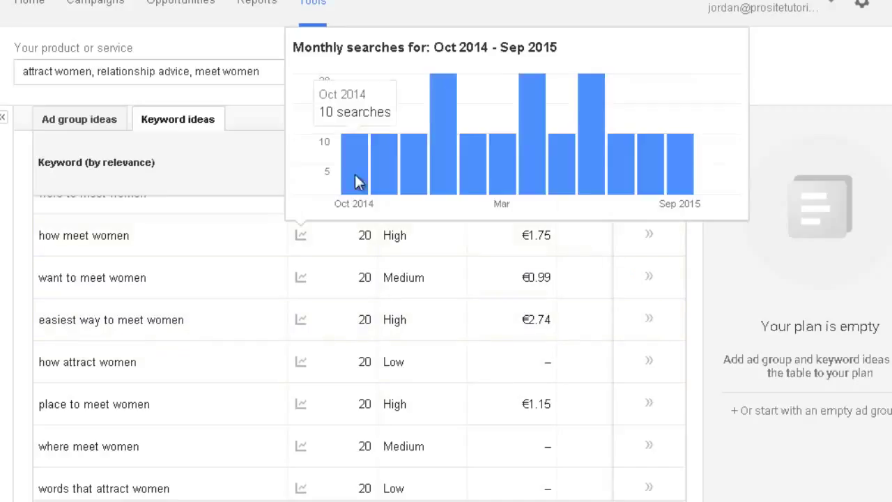
- Compare the most searched keyword ideas with the least searched ones by reversing the sort order, ending with the lowest volume first
click(330, 176)
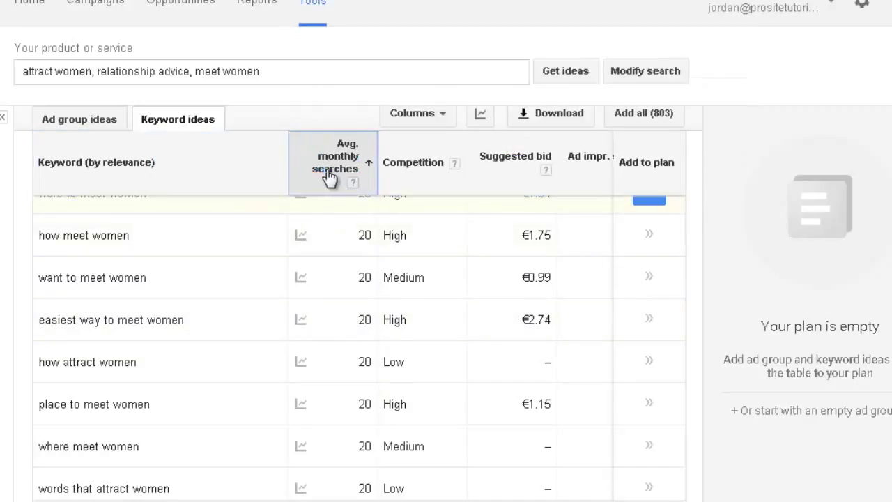
scroll(328, 265, up, 3)
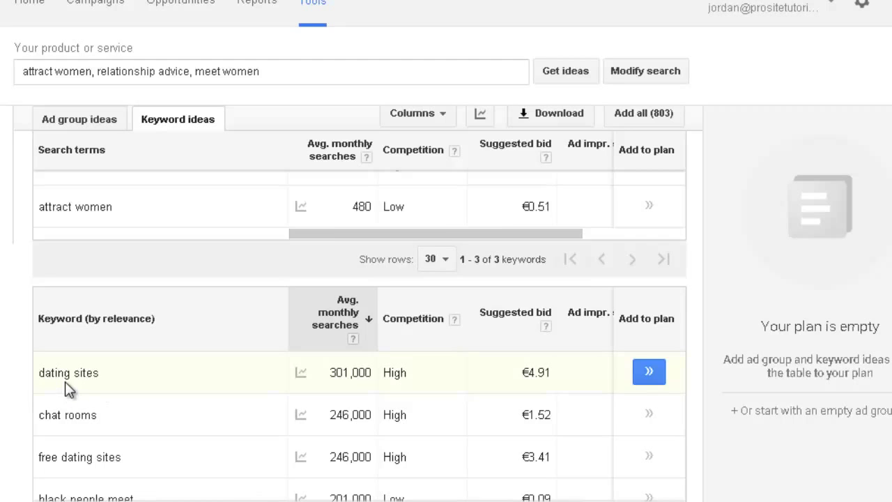
scroll(65, 381, down, 1)
click(342, 237)
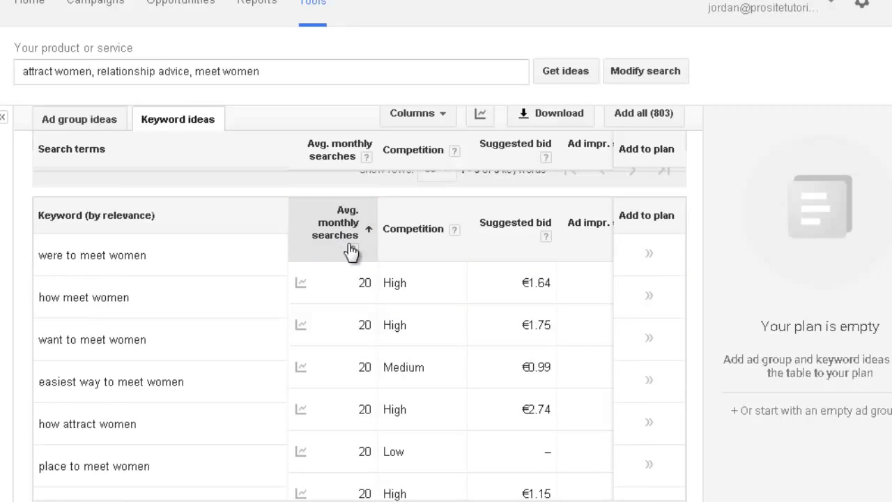
scroll(213, 255, up, 1)
scroll(314, 258, down, 4)
scroll(334, 237, down, 6)
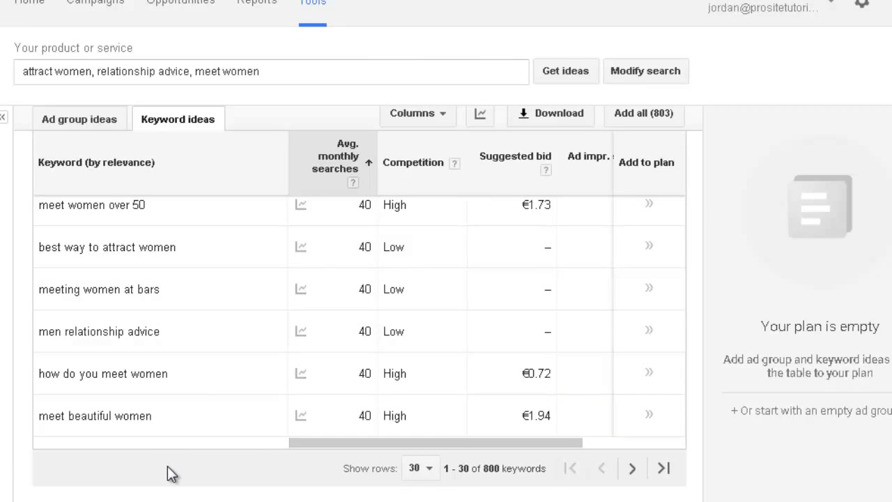
scroll(548, 257, up, 10)
scroll(621, 293, up, 3)
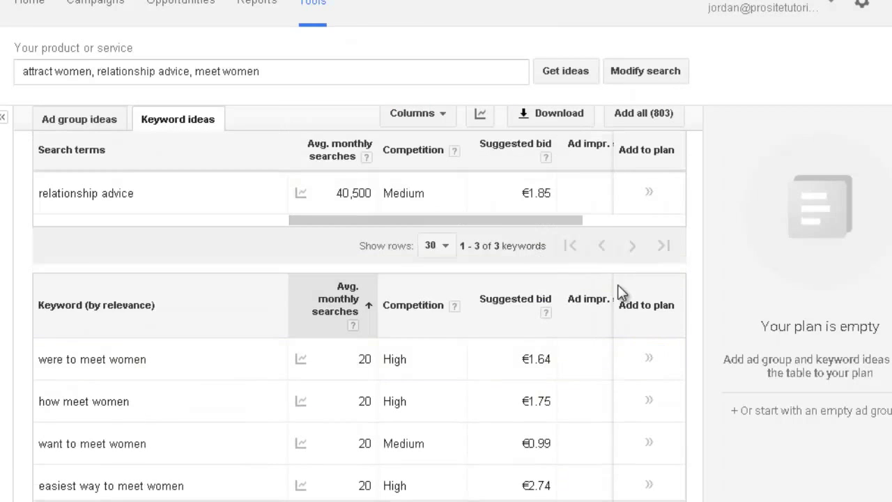
- Add the keyword ideas "want to meet women", "how attract women" and "where meet women" to the plan
scroll(637, 349, down, 3)
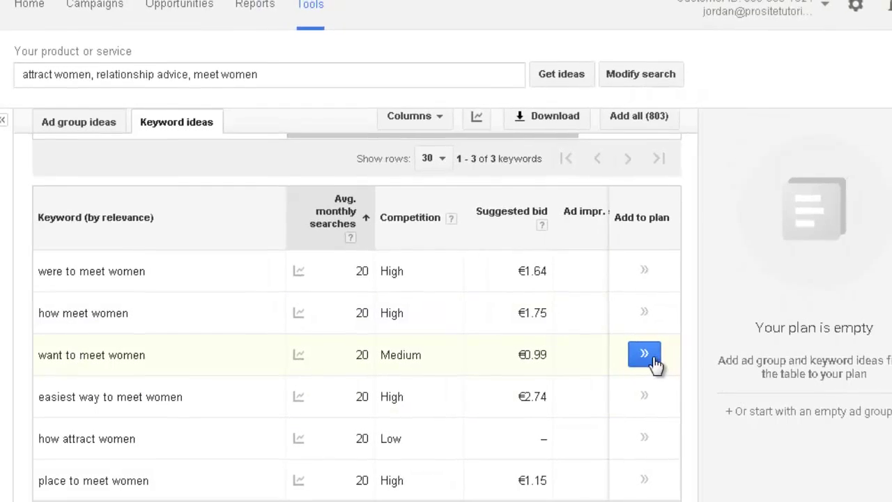
click(653, 359)
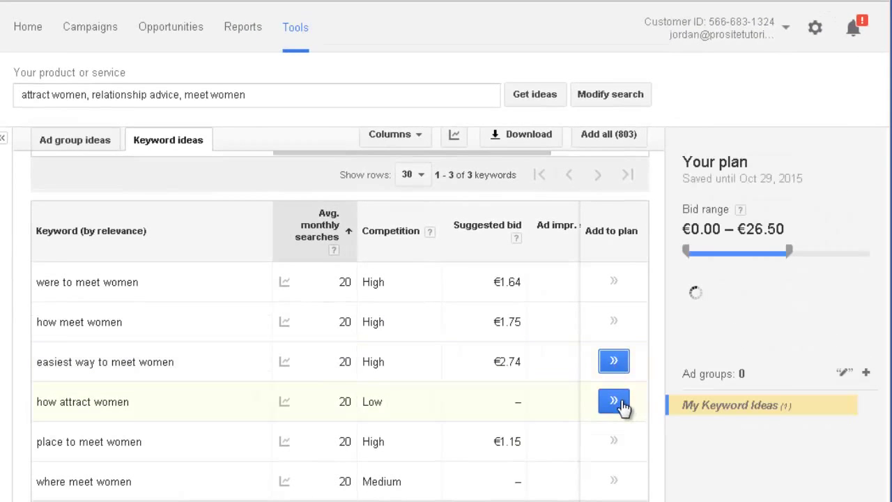
click(623, 407)
scroll(620, 408, down, 1)
click(621, 359)
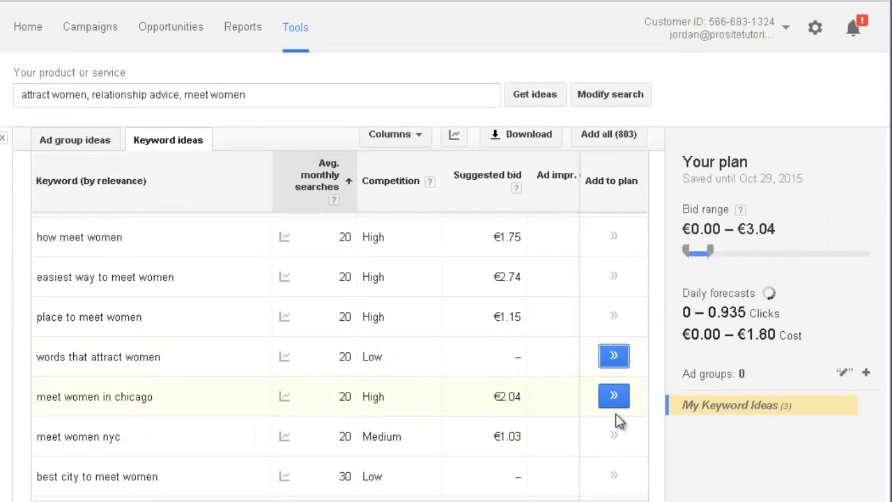
scroll(618, 425, down, 1)
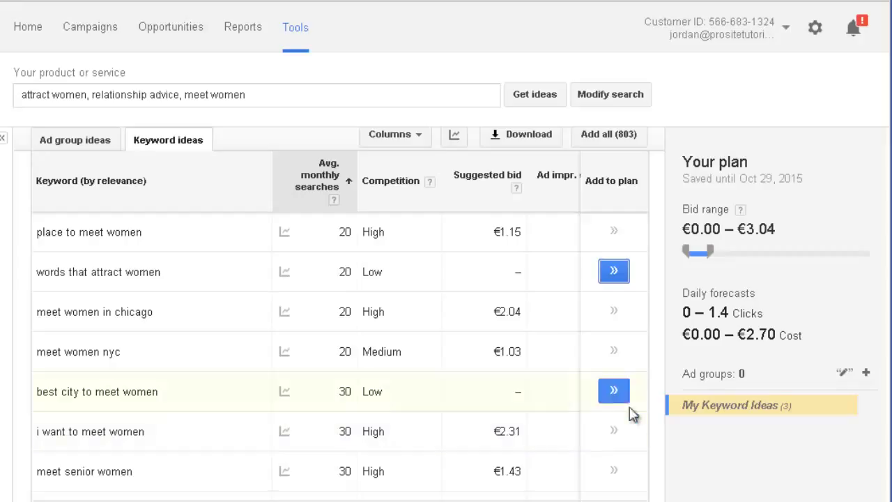
- Review the keywords saved in the plan's My Keyword Ideas group and check the plan's download options without downloading it
click(746, 408)
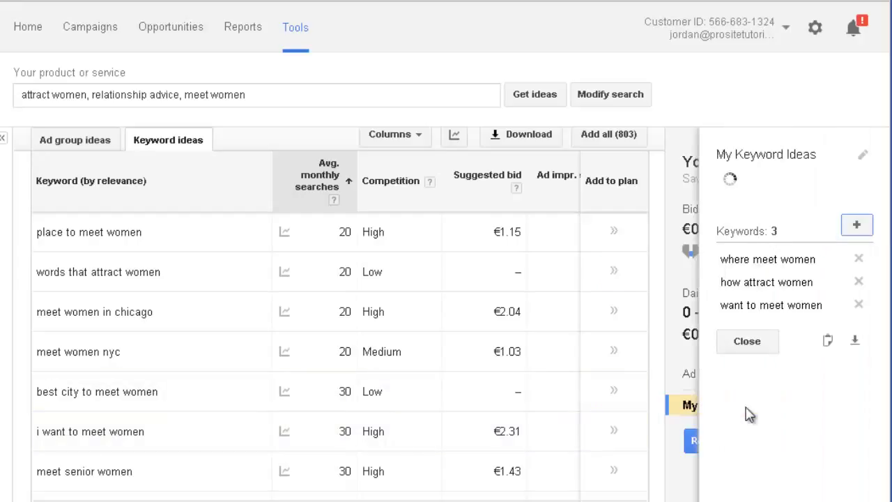
click(751, 341)
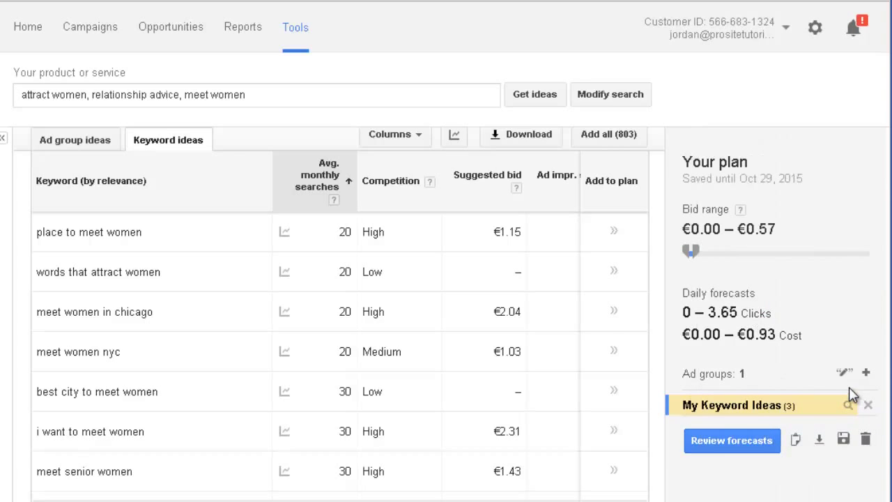
click(822, 441)
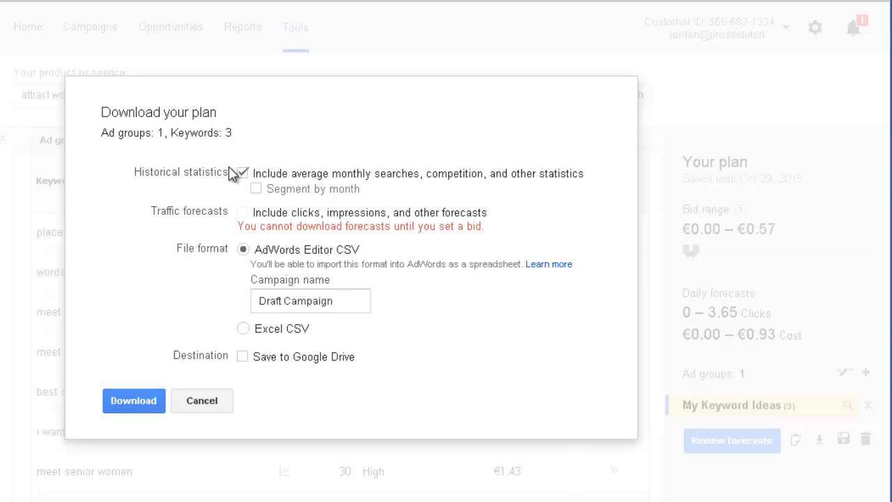
click(209, 401)
scroll(327, 293, up, 2)
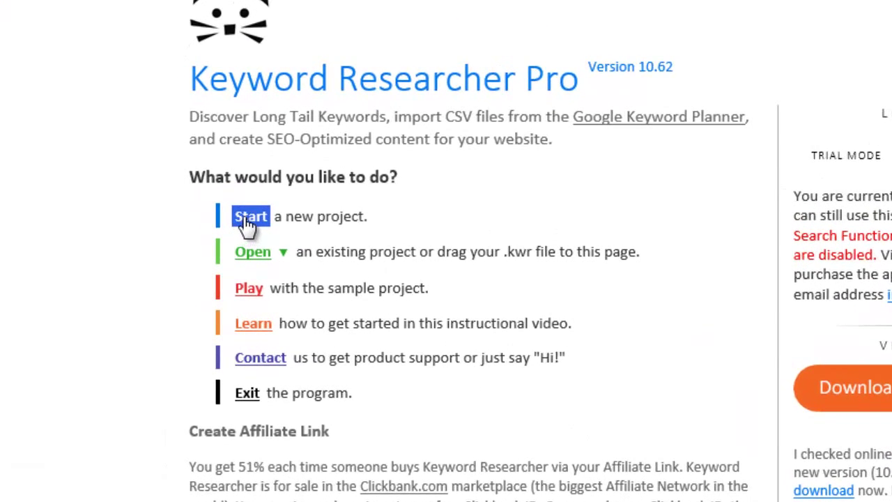
- Switch to Keyword Researcher Pro and start a new project, hiding the trial notice and category tree to widen the keyword search area
click(250, 217)
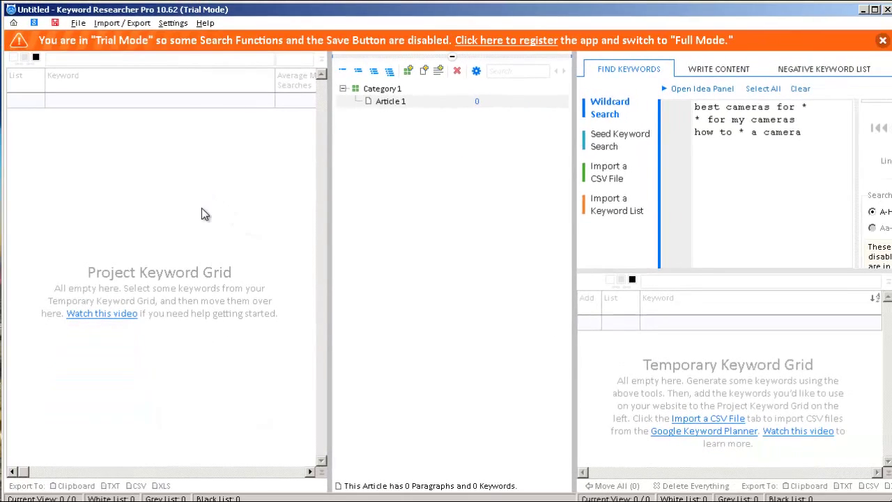
click(882, 40)
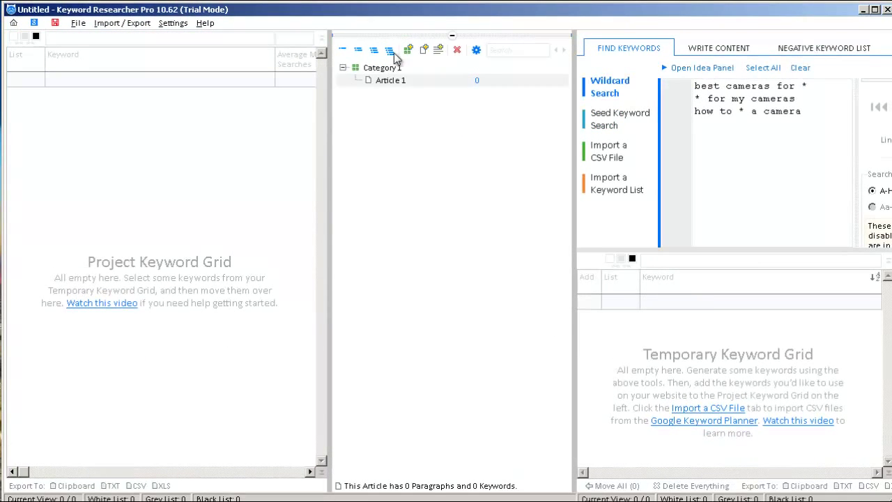
click(451, 36)
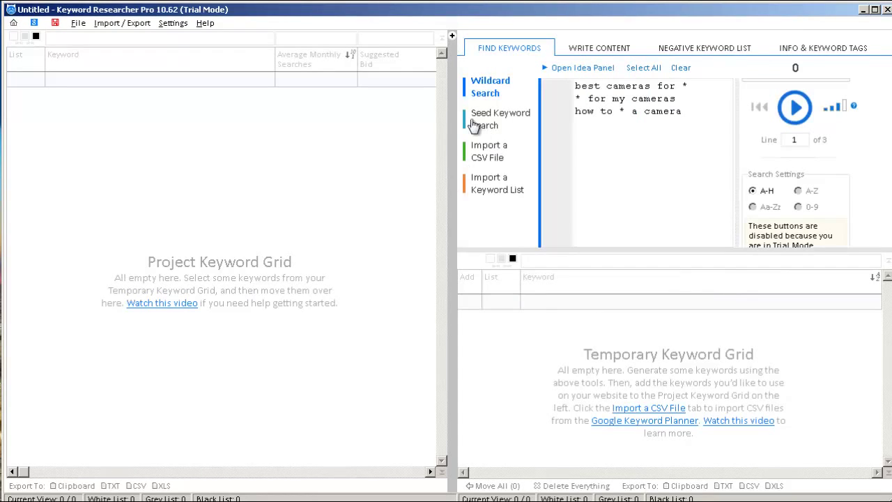
drag(453, 89, 342, 98)
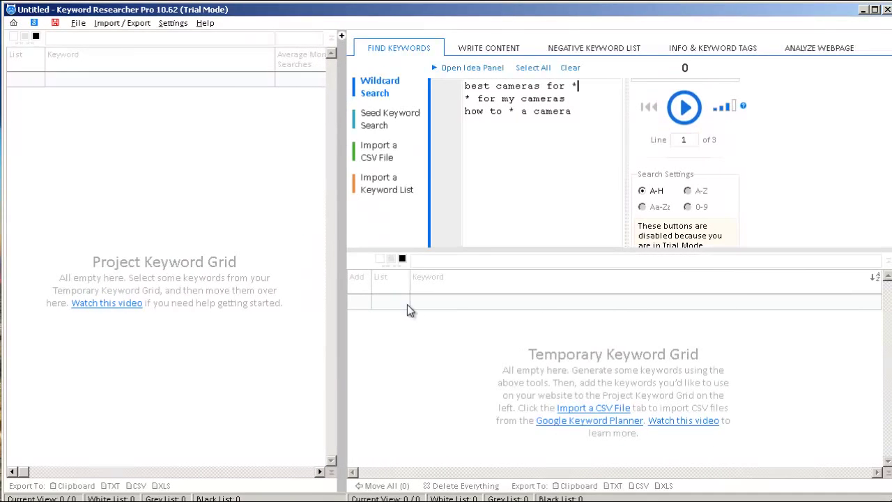
- Replace the sample camera wildcard searches with the two lines "attract women *" and "* attract women"
drag(558, 129, 465, 82)
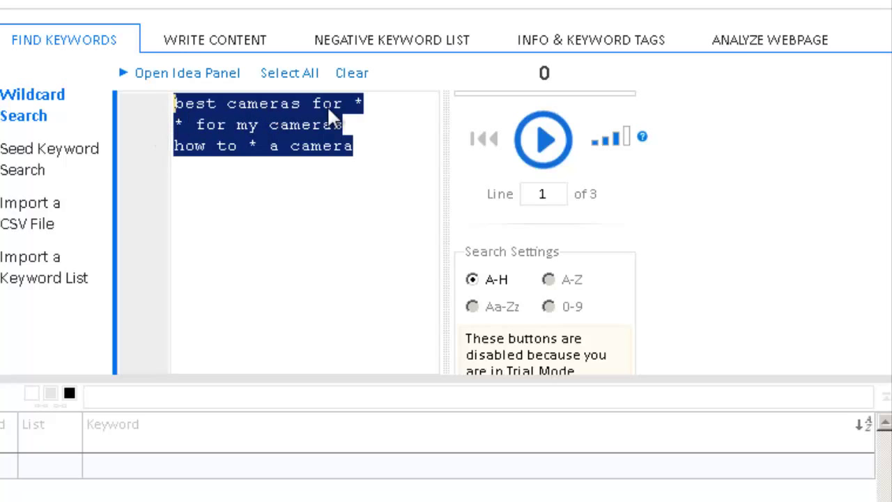
drag(353, 103, 369, 113)
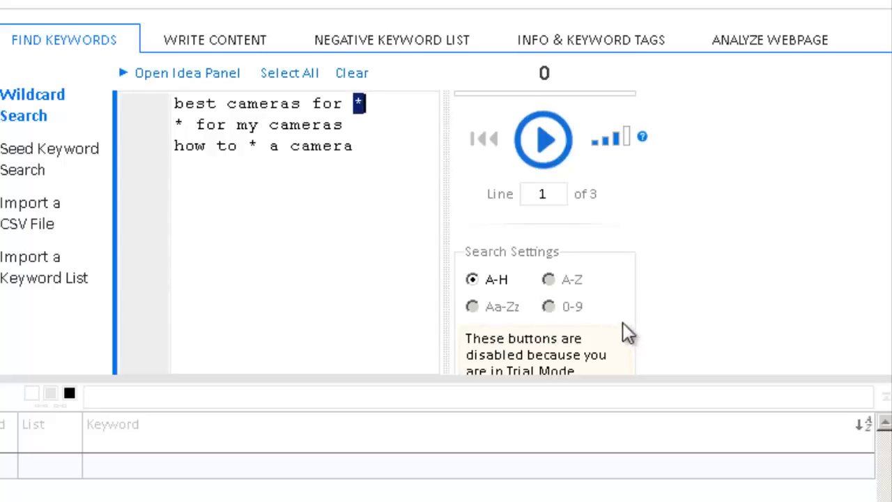
click(251, 269)
key(ctrl+a)
key(Delete)
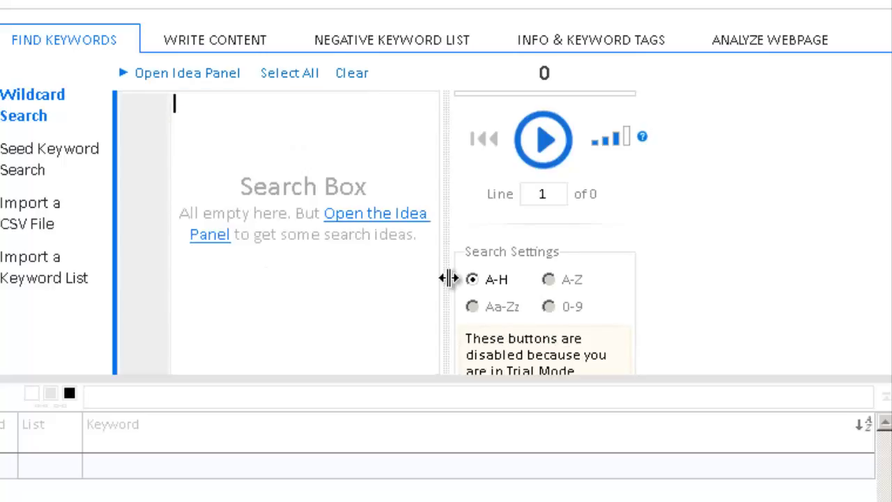
text(a)
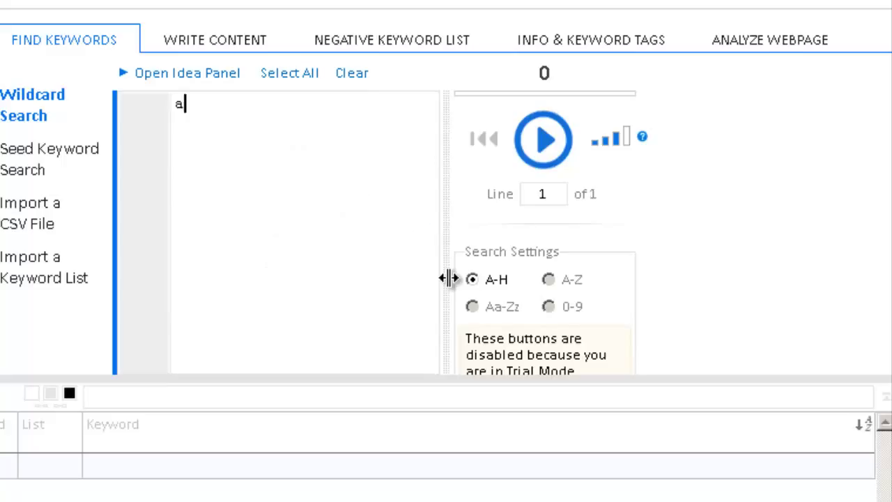
text(ttract women *)
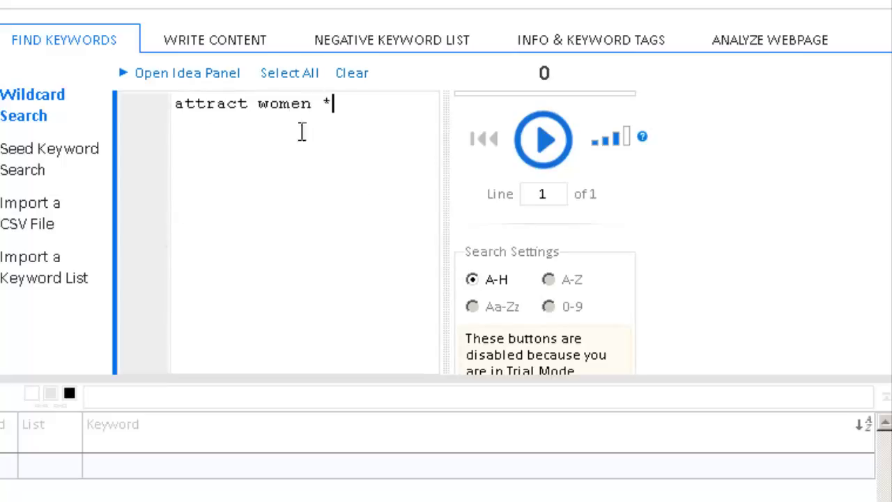
key(Return)
text(* attract women)
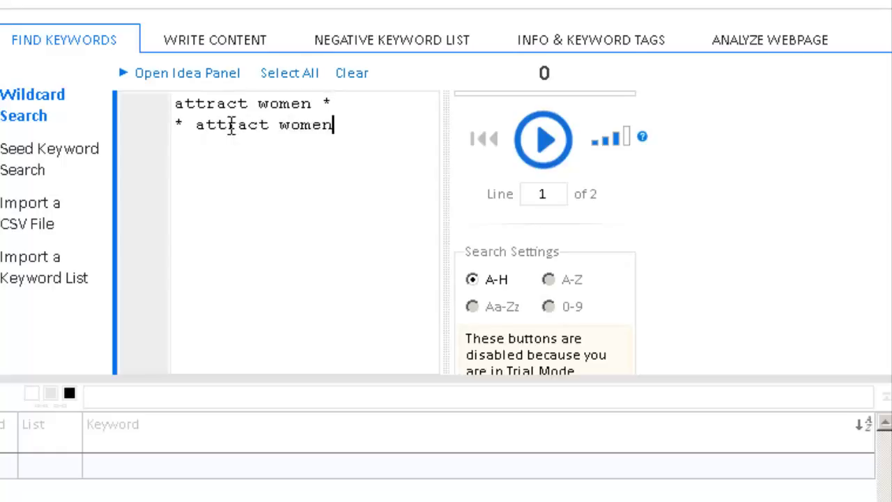
- Add "relationship *" as a new wildcard search line below "* attract women"
double_click(178, 124)
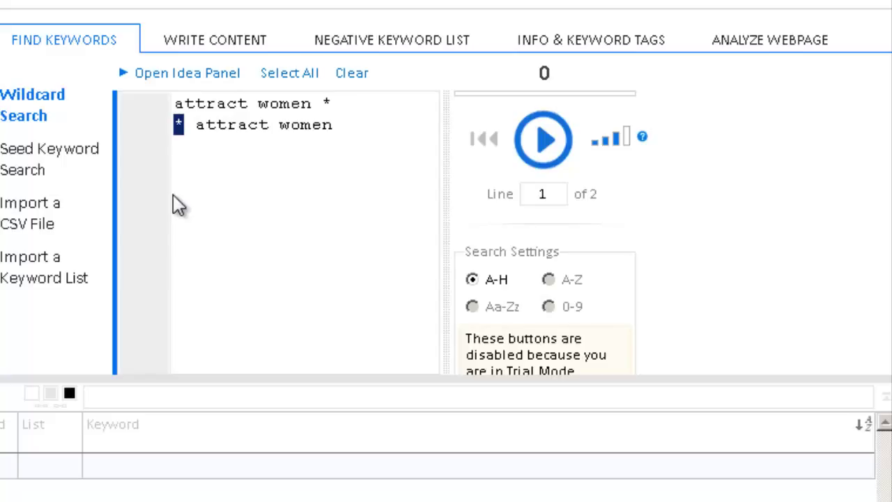
click(303, 132)
click(343, 231)
text(relationship )
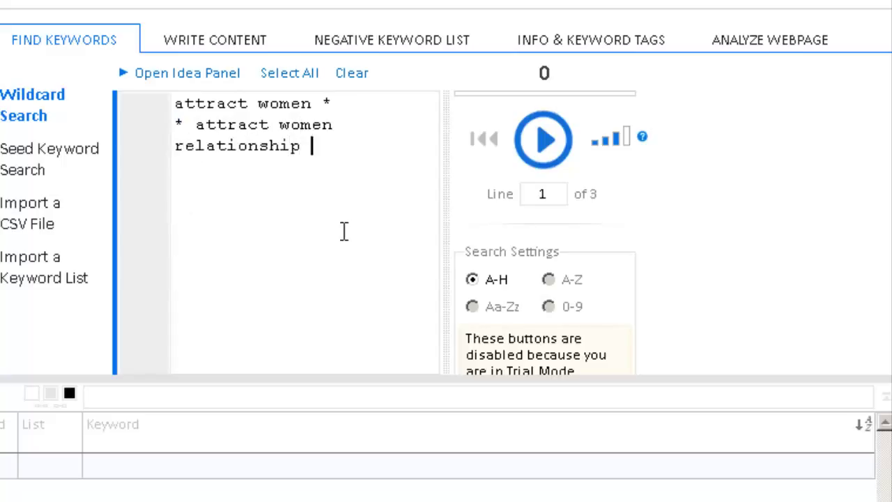
text(*)
- Add "* relationship" as the last line of the wildcard search list
key(Return)
text(*)
key(BackSpace)
text(*relatio)
key(BackSpace)
key(BackSpace)
key(BackSpace)
key(BackSpace)
key(BackSpace)
key(BackSpace)
key(BackSpace)
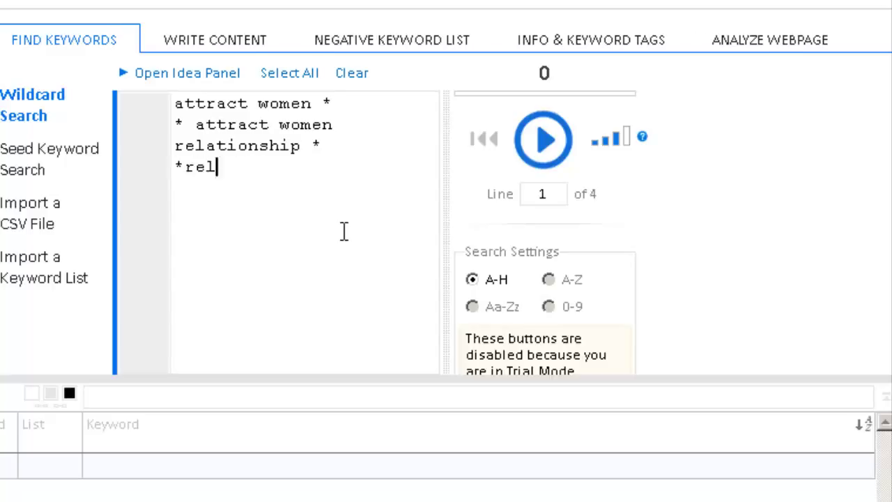
text(real)
key(BackSpace)
key(BackSpace)
text(lat)
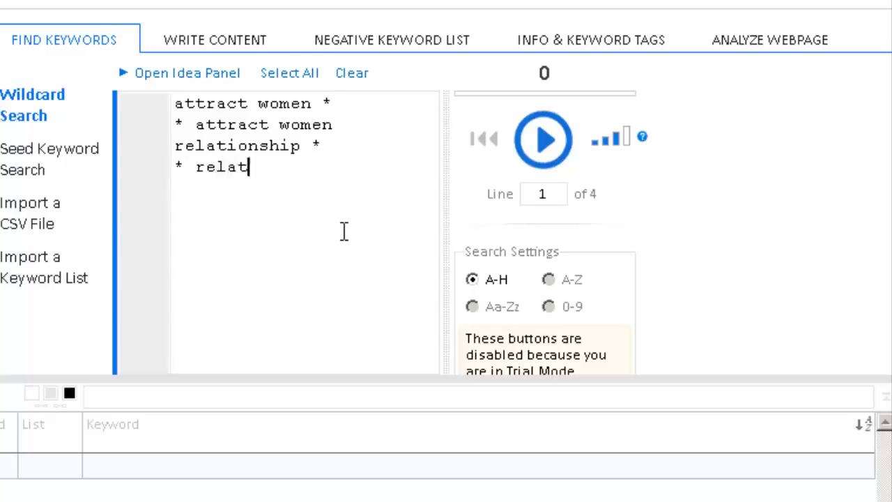
text(ionship)
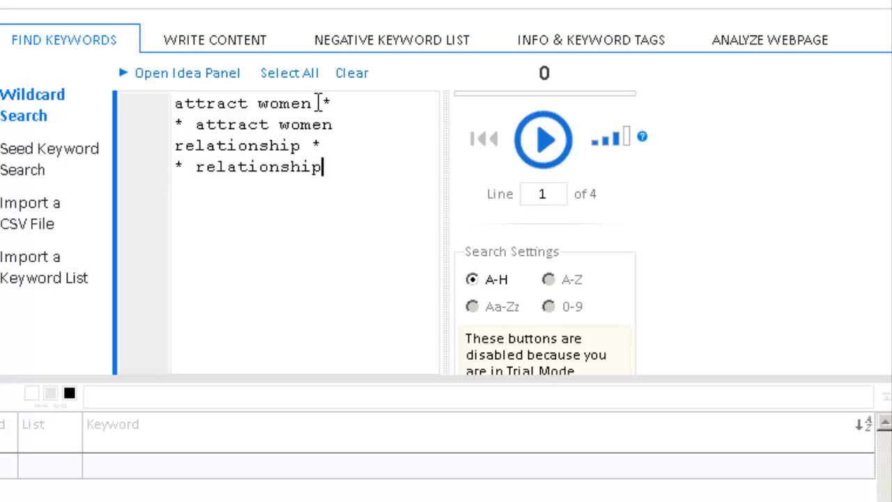
- Insert the wildcard search "attract * women" below "* attract women" and run the keyword search
drag(318, 103, 171, 84)
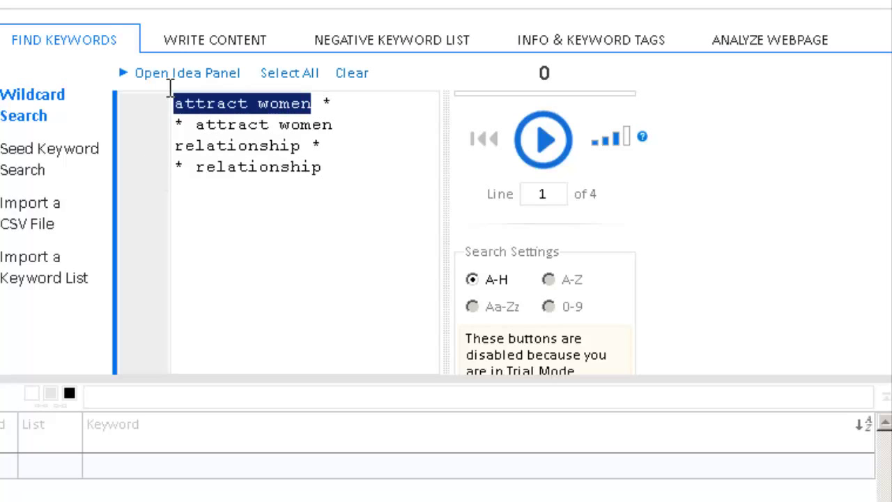
double_click(326, 103)
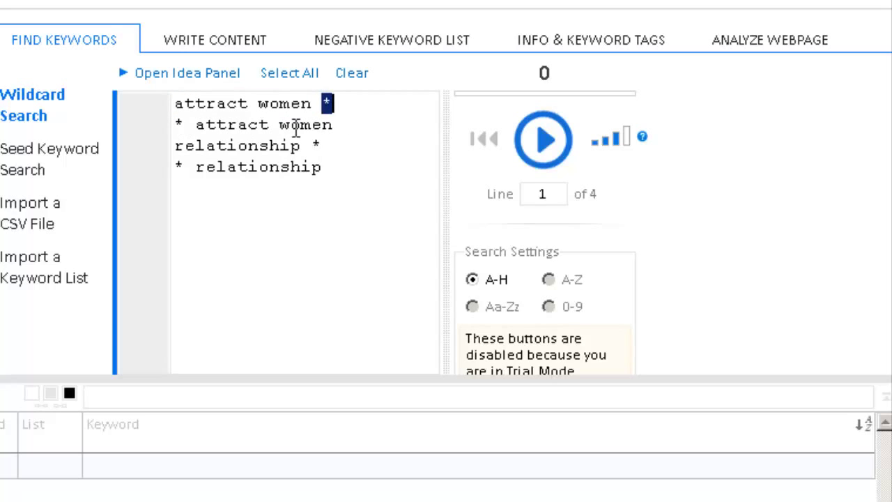
double_click(179, 124)
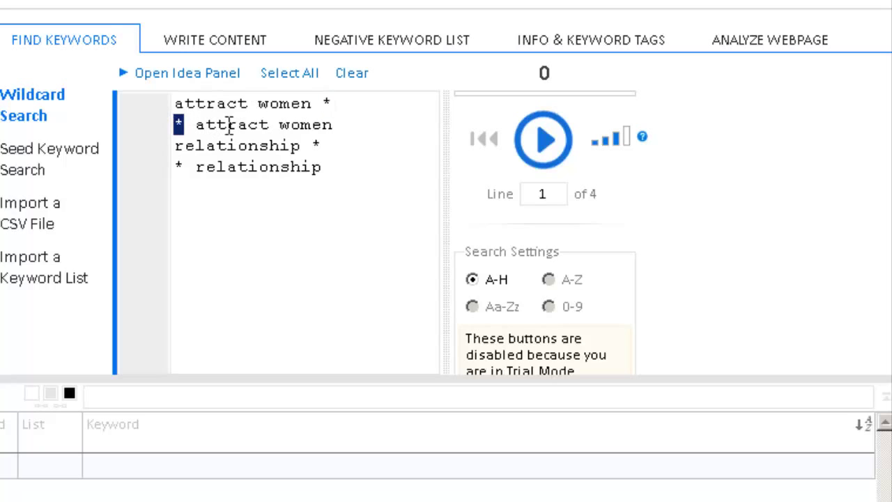
click(358, 121)
key(Return)
text(at)
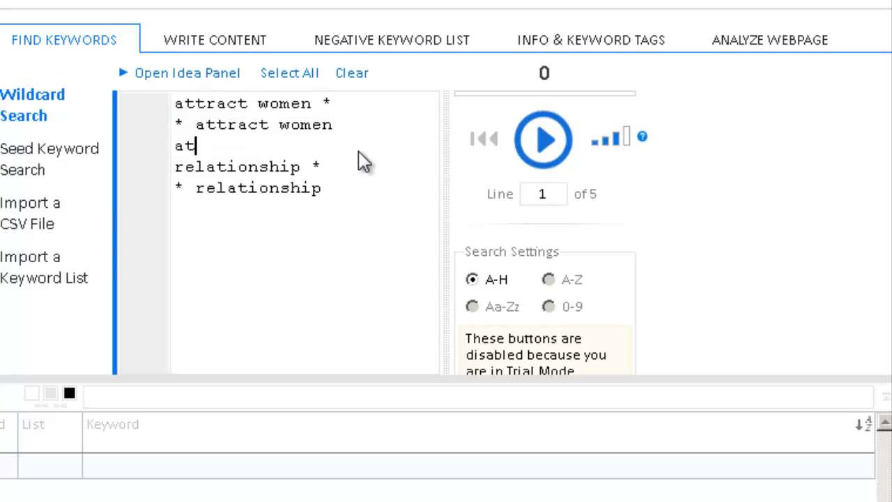
text(tract * women)
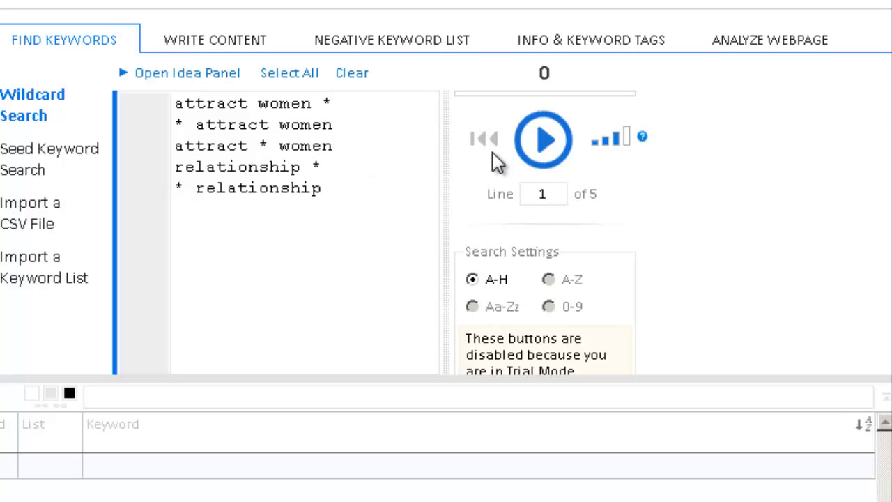
click(547, 141)
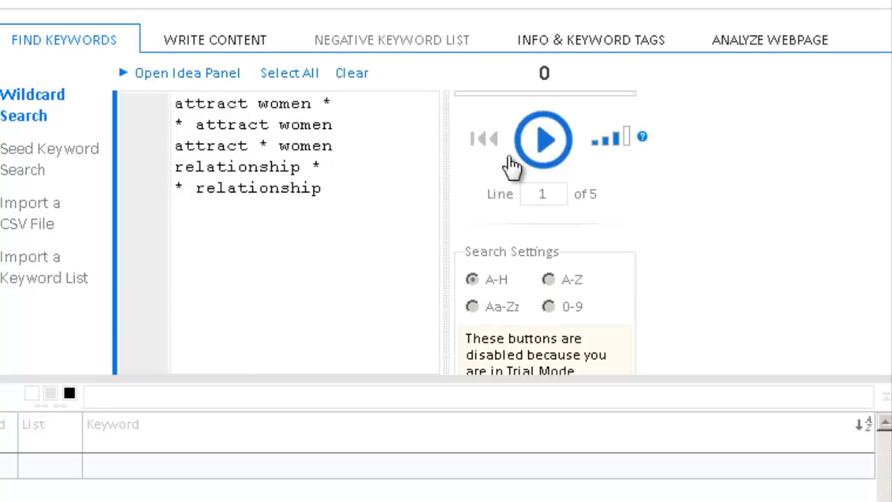
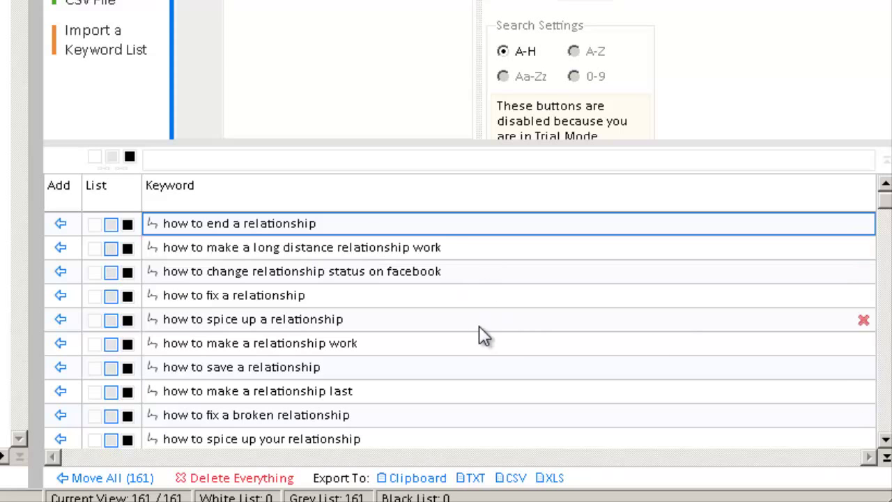
- Look through the generated relationship keywords in the Temporary Keyword Grid for long-tail ideas
click(886, 439)
click(885, 440)
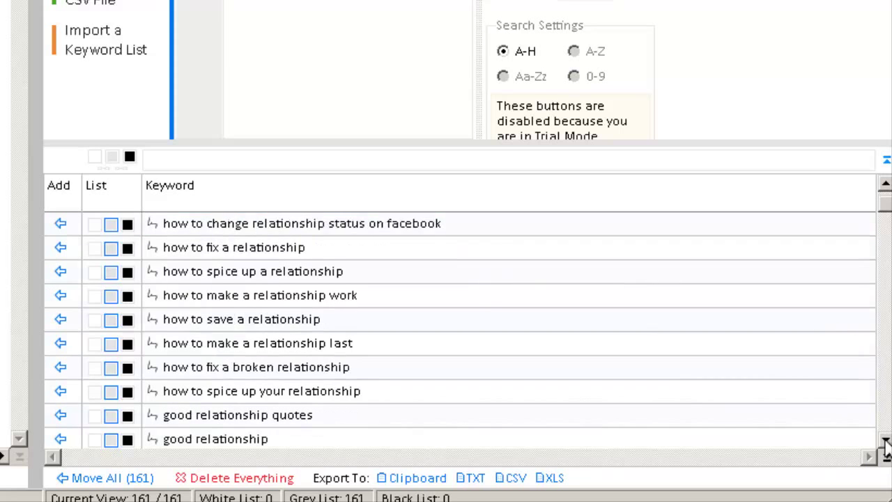
click(885, 440)
click(886, 440)
double_click(886, 440)
double_click(885, 440)
click(885, 440)
double_click(885, 440)
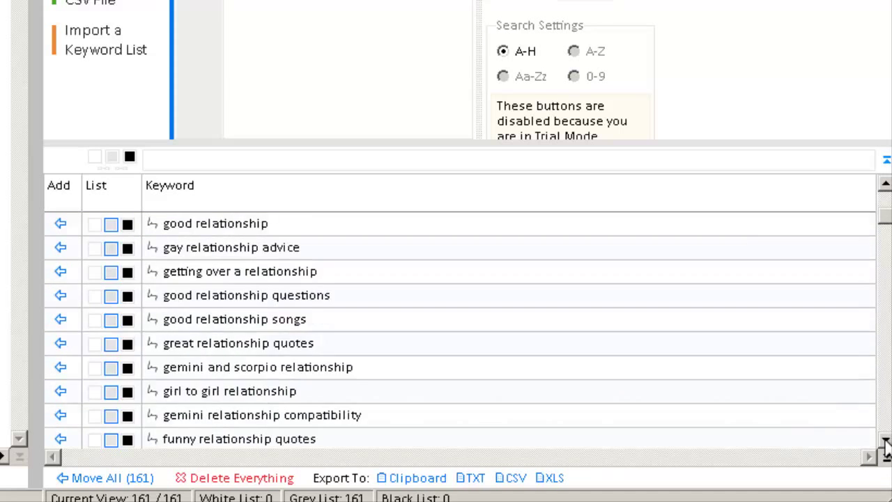
double_click(886, 440)
double_click(886, 439)
click(886, 440)
scroll(533, 349, up, 4)
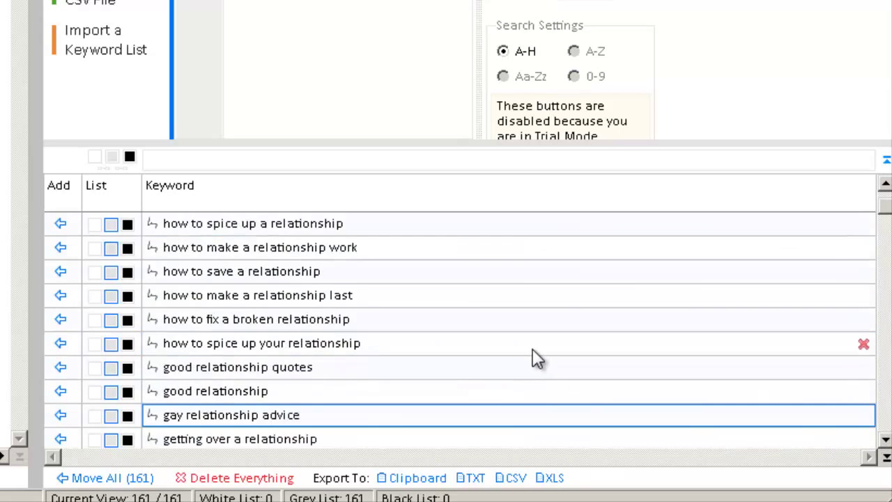
scroll(530, 345, down, 4)
scroll(528, 343, down, 11)
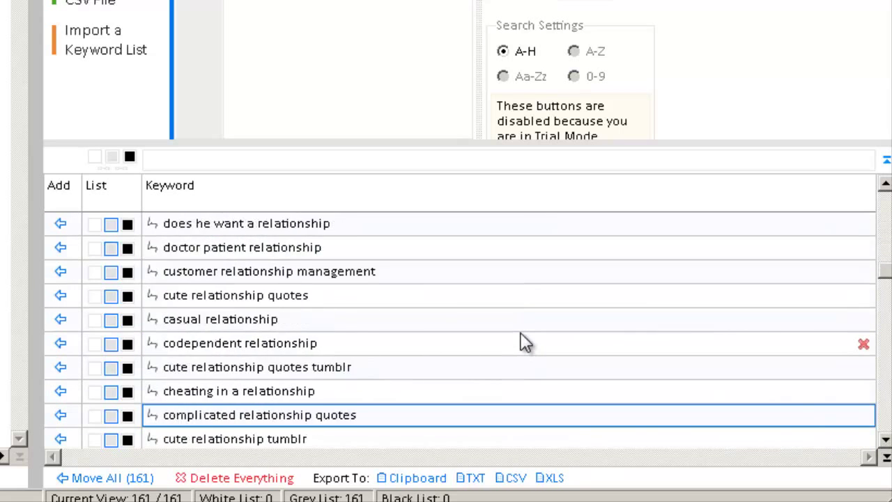
scroll(523, 338, down, 3)
scroll(519, 336, up, 1)
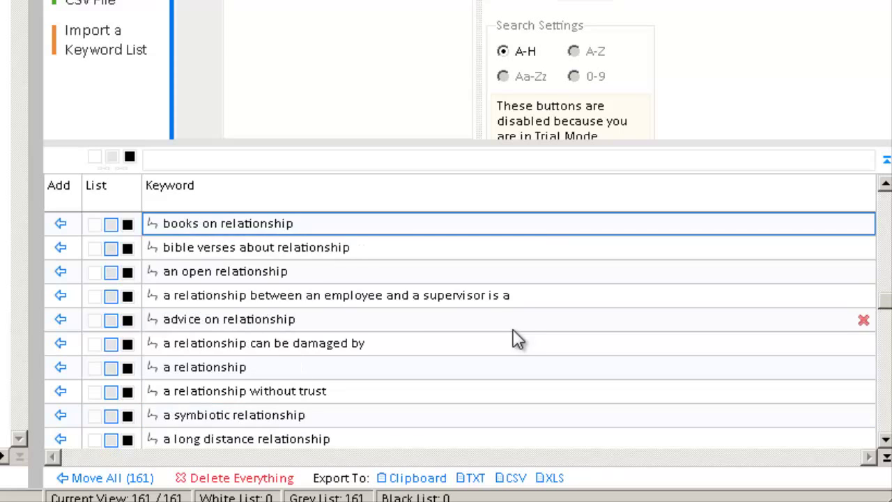
- Add the how-to keywords on making long distance work, changing relationship status on facebook, fixing and spicing up a relationship to the main keyword list
key(Page_Down)
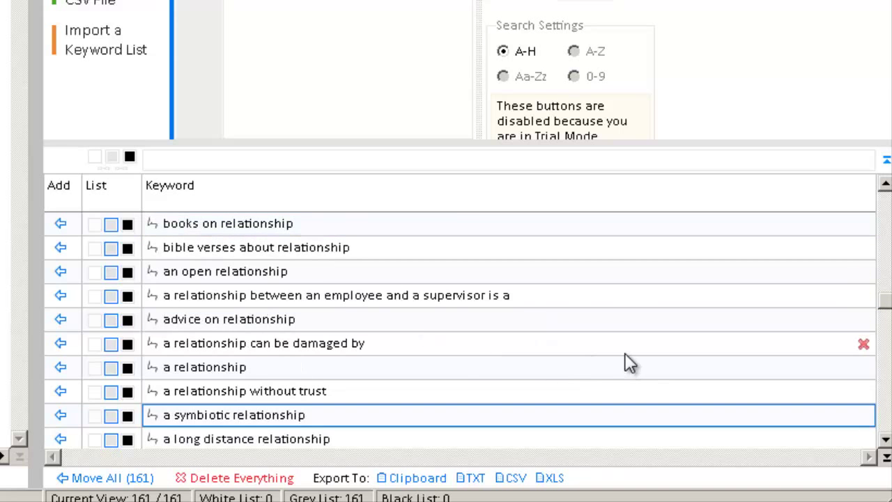
key(Page_Down)
key(Page_Down)
key(Page_Up)
key(Page_Up)
key(Page_Up)
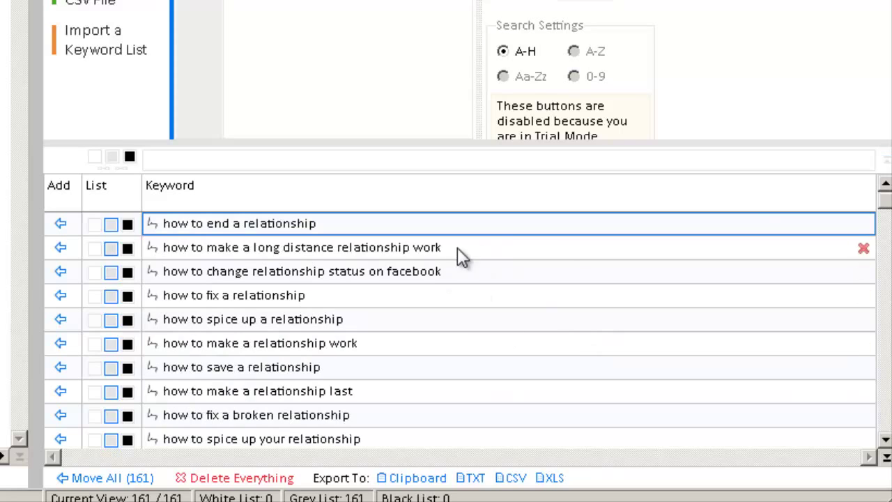
click(61, 249)
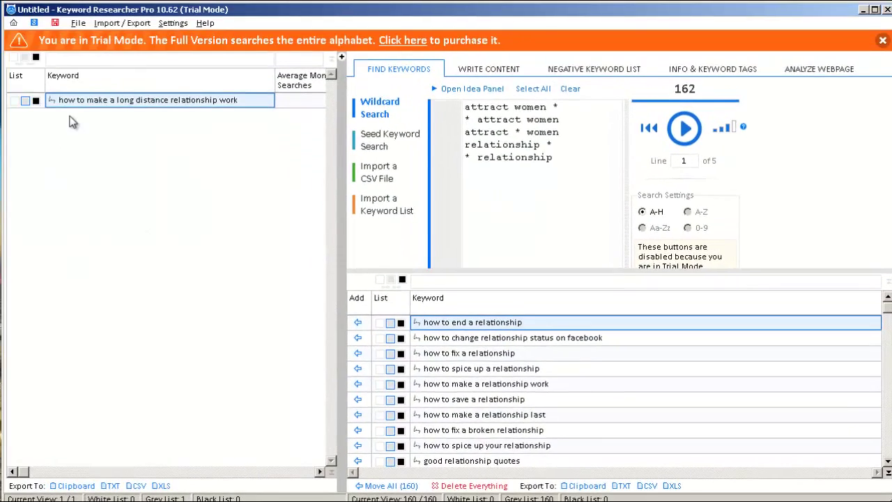
drag(358, 337, 28, 91)
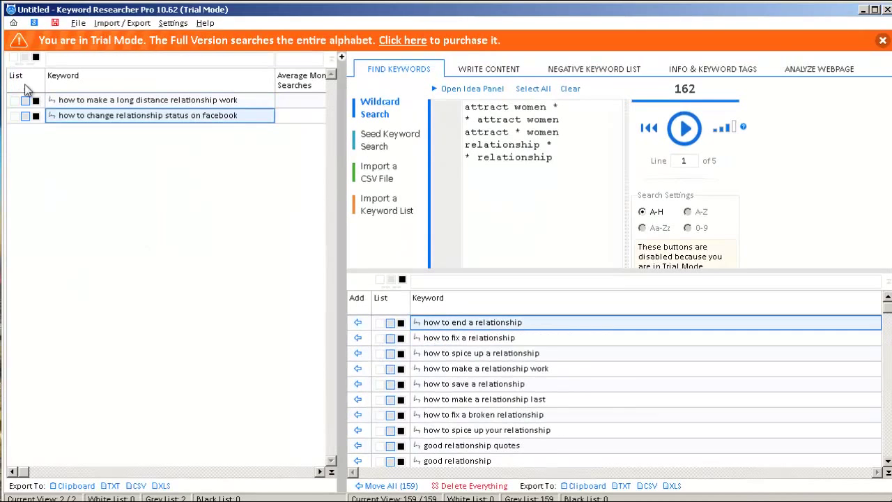
drag(357, 338, 237, 205)
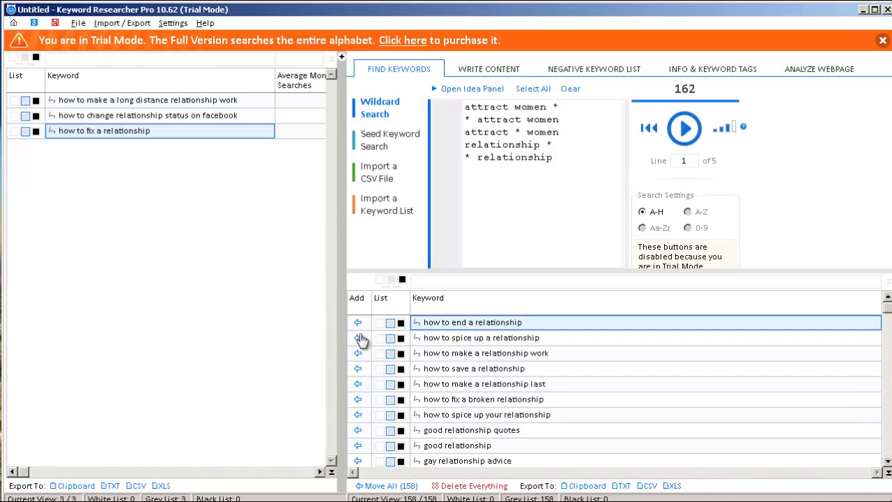
drag(358, 338, 125, 152)
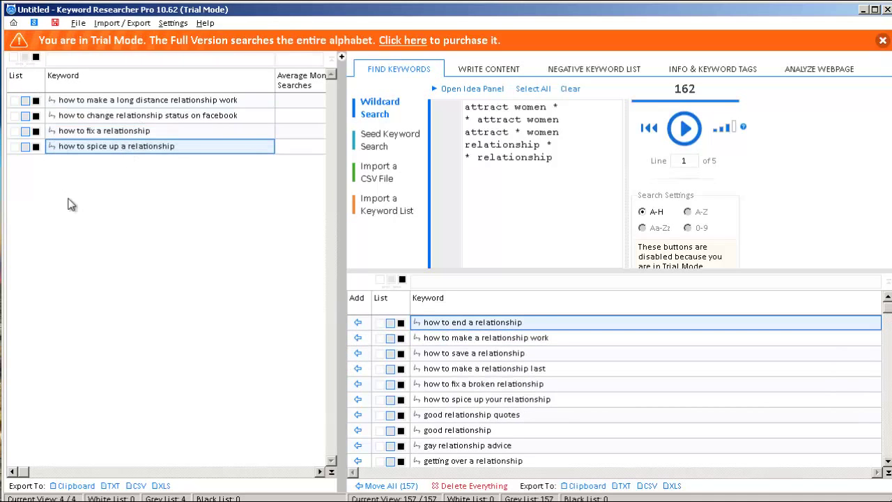
- Try to save the keyword project, then look at the export option for the Google Keyword Planner without running it
click(57, 25)
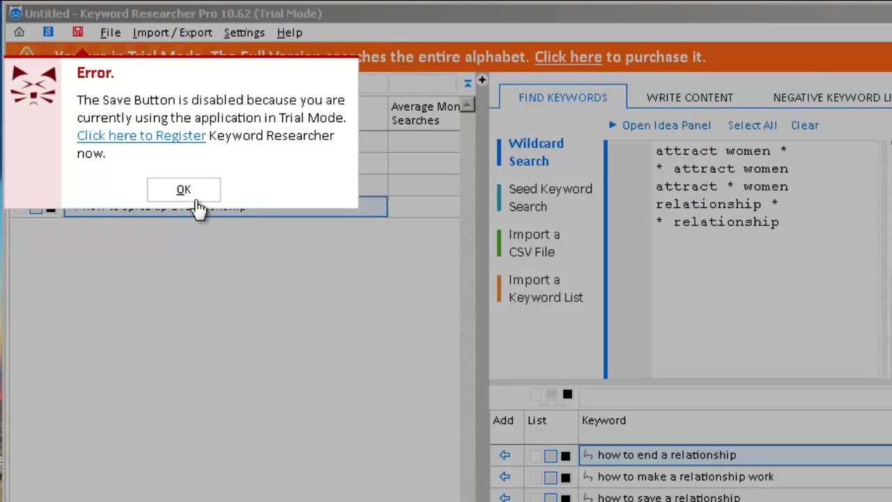
click(198, 198)
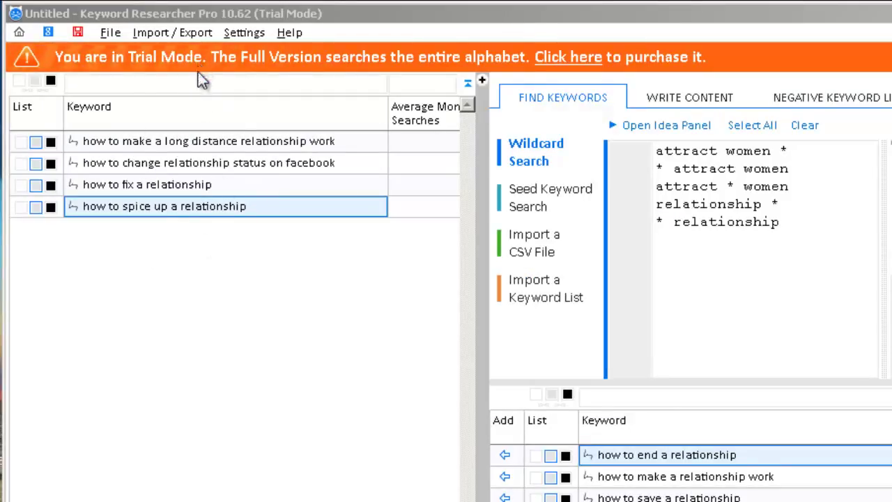
click(187, 35)
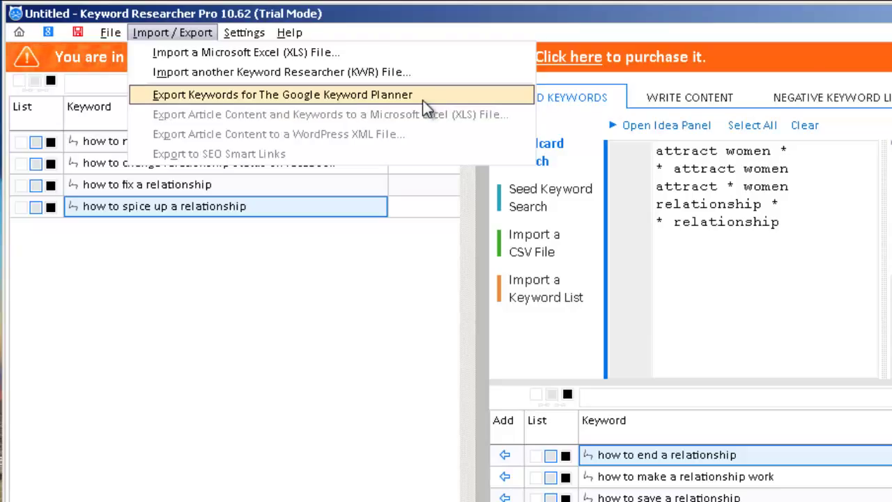
click(383, 291)
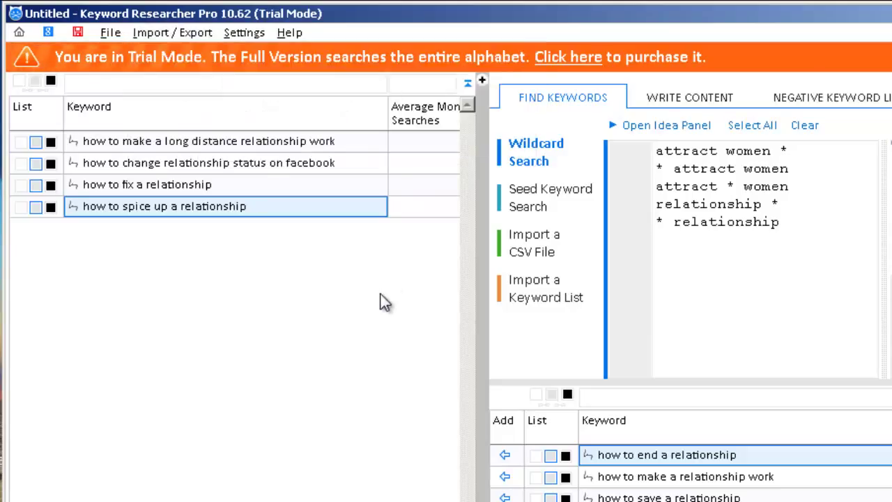